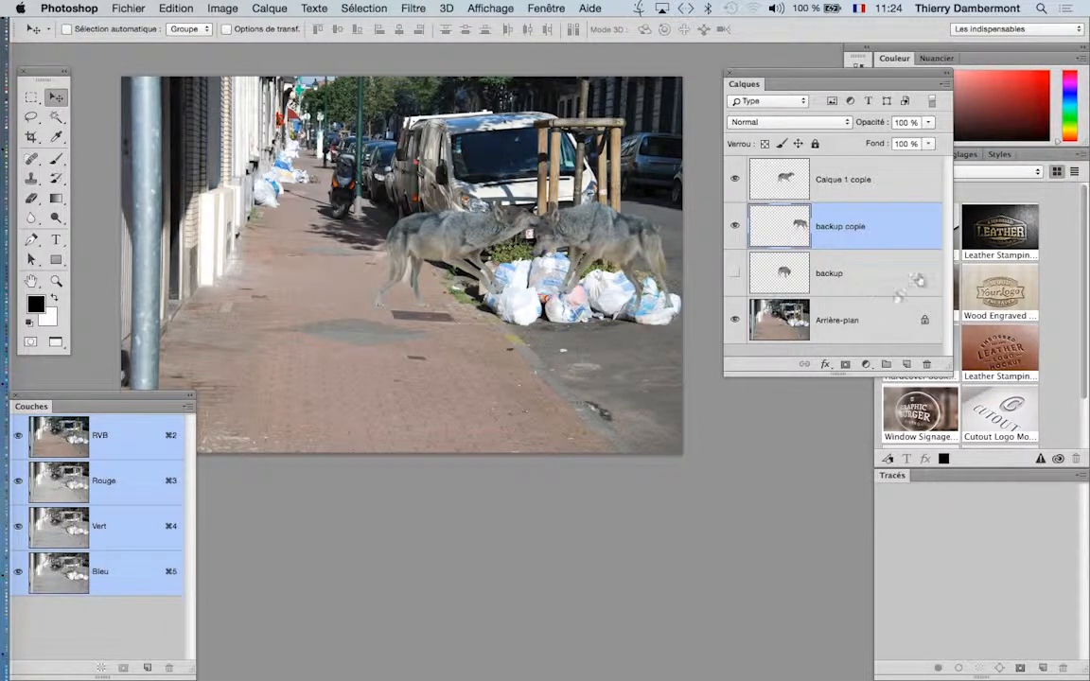
Select the Arrière-plan layer and close the floating channels panel to free the workspace
left_click_drag(813, 79, 780, 76)
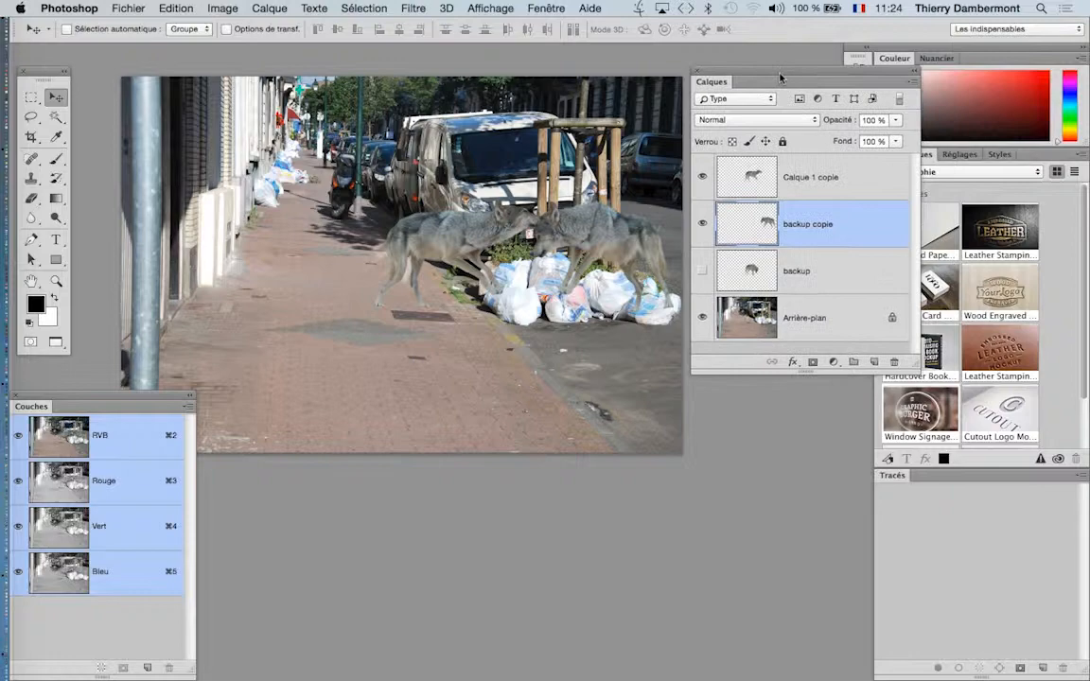
left_click(811, 332)
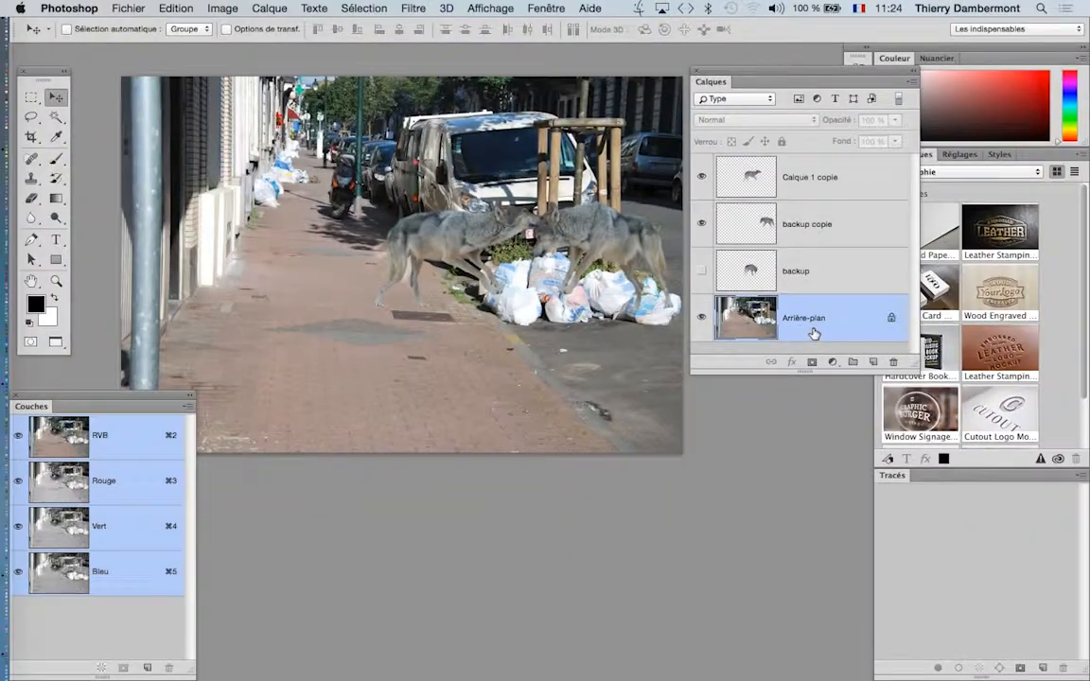
left_click_drag(166, 399, 166, 484)
left_click_drag(740, 81, 791, 75)
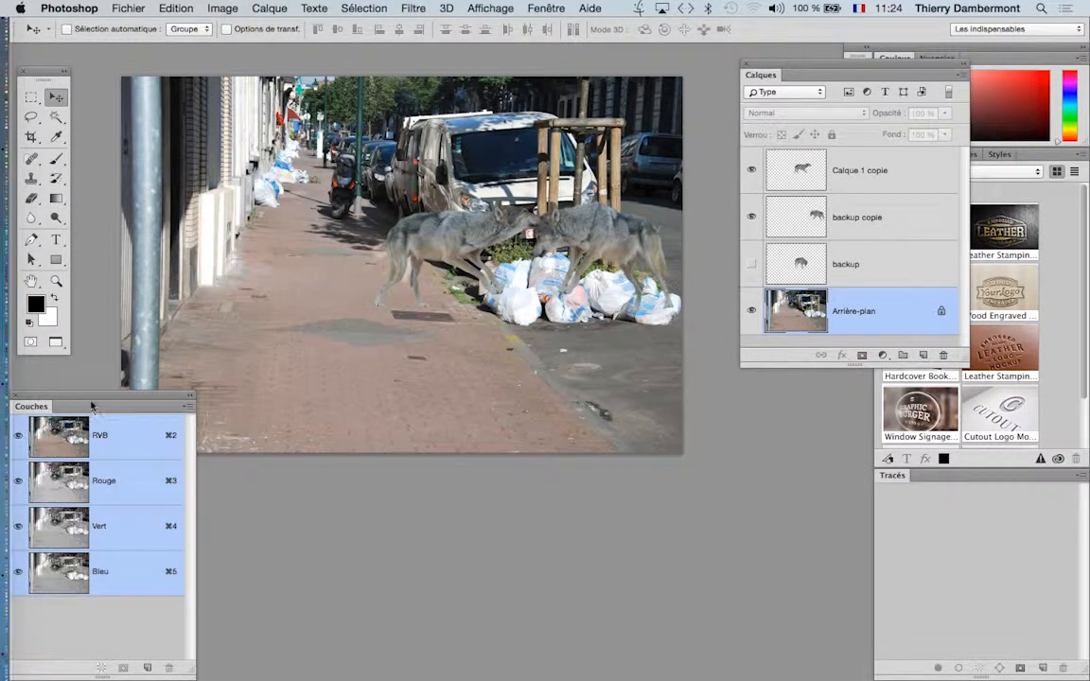
left_click_drag(91, 401, 163, 401)
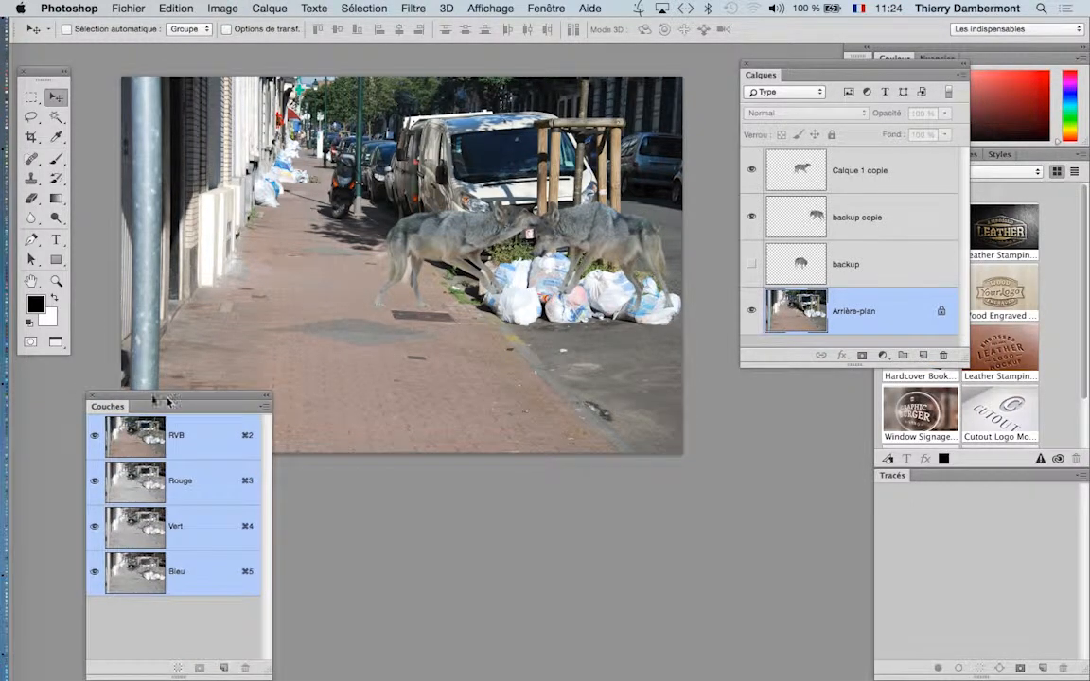
left_click(85, 395)
Open the Curves adjustment for the Arrière-plan layer and place its dialog clear of the wolves in the photo
left_click(223, 7)
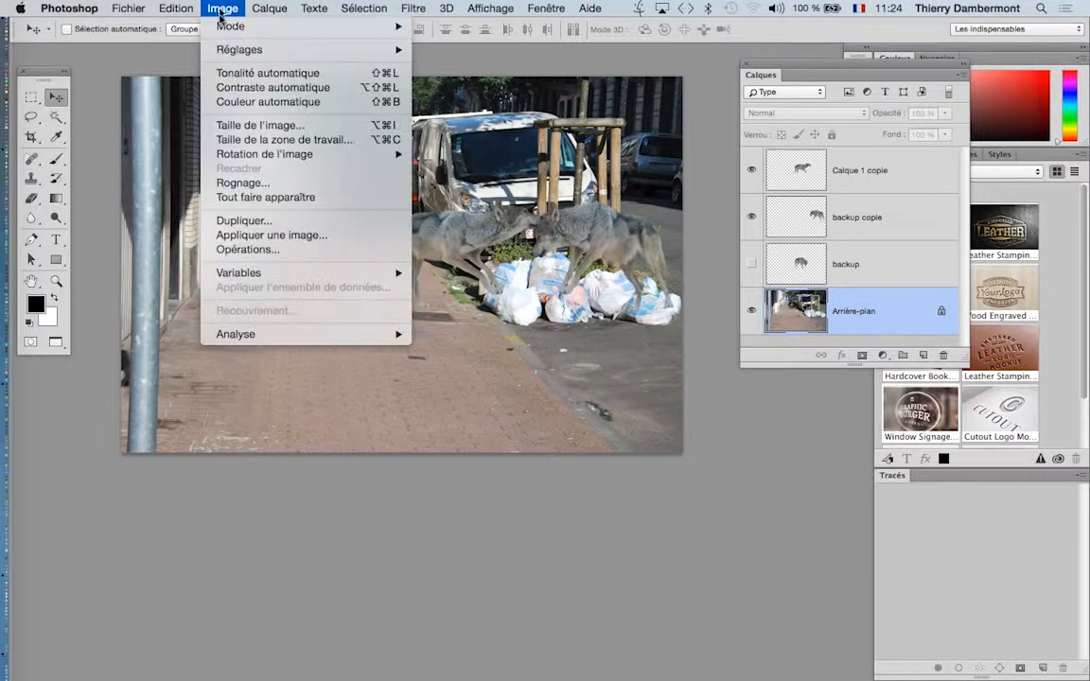
mouse_move(235, 58)
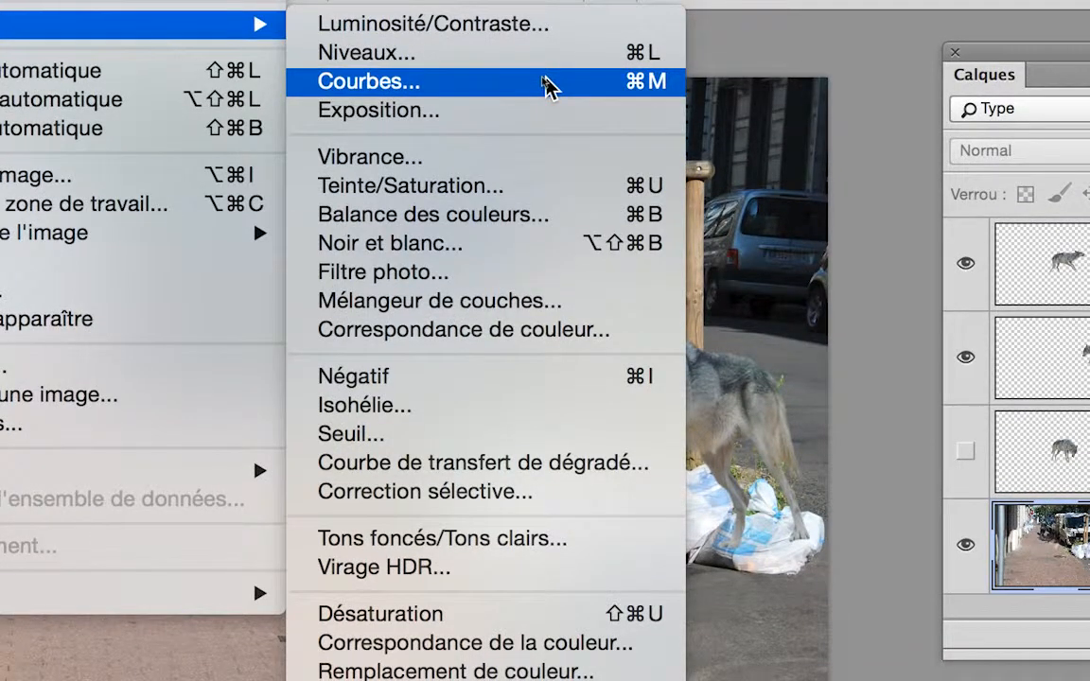
left_click(549, 85)
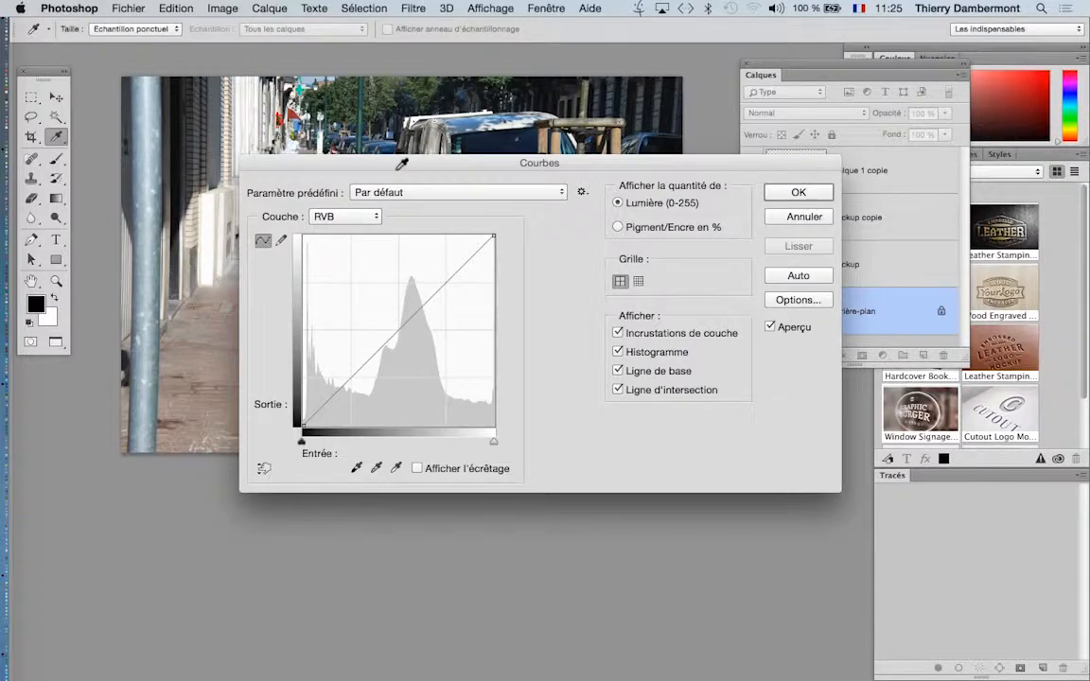
left_click_drag(402, 164, 708, 111)
scroll(355, 161, "right", 2)
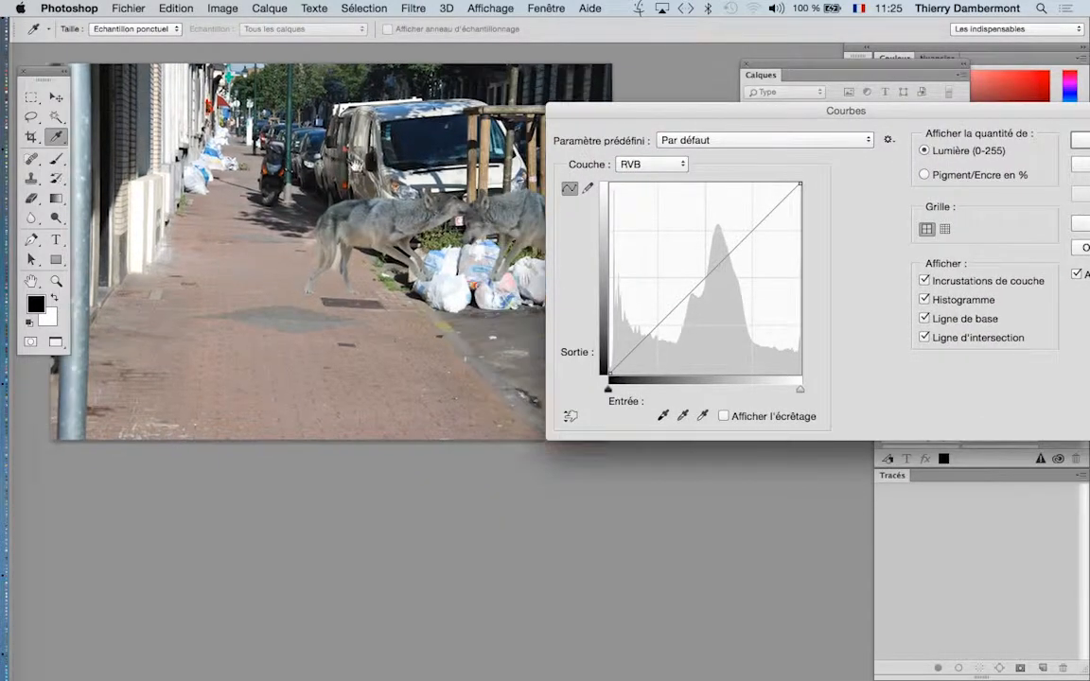
scroll(294, 227, "right", 2)
left_click_drag(634, 111, 540, 85)
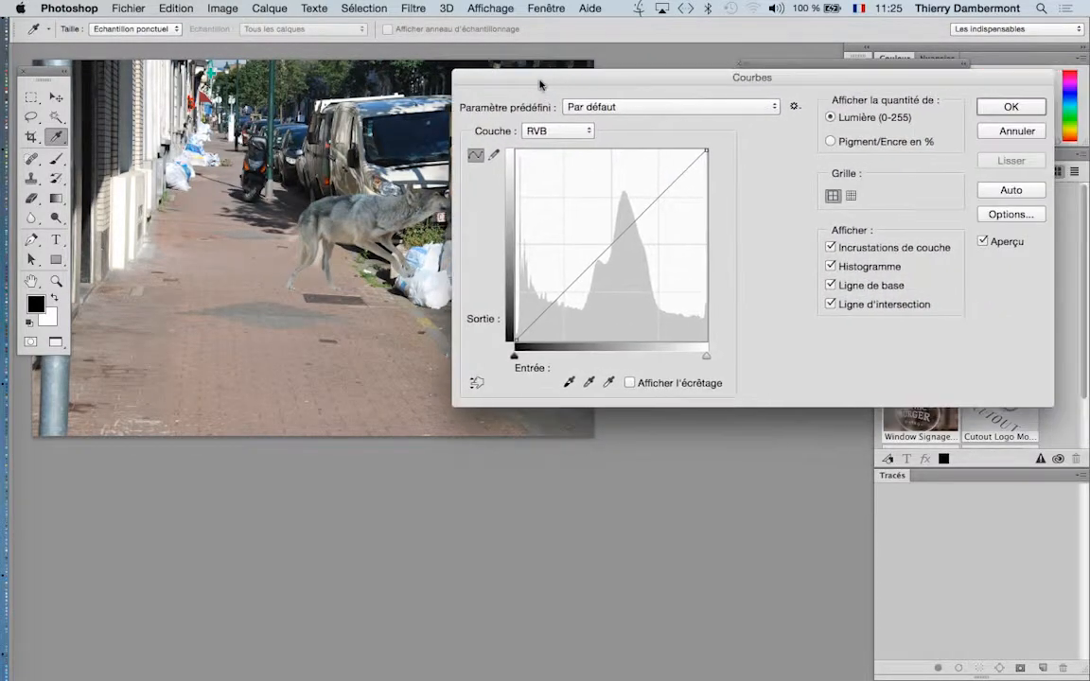
key("alt")
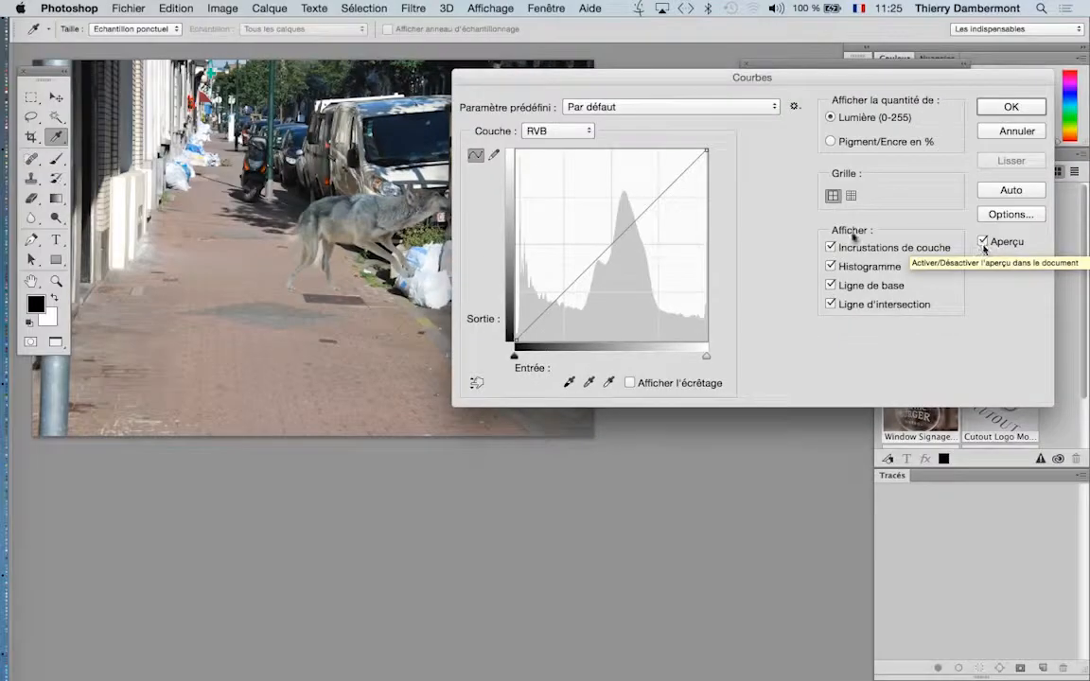
left_click_drag(574, 85, 719, 80)
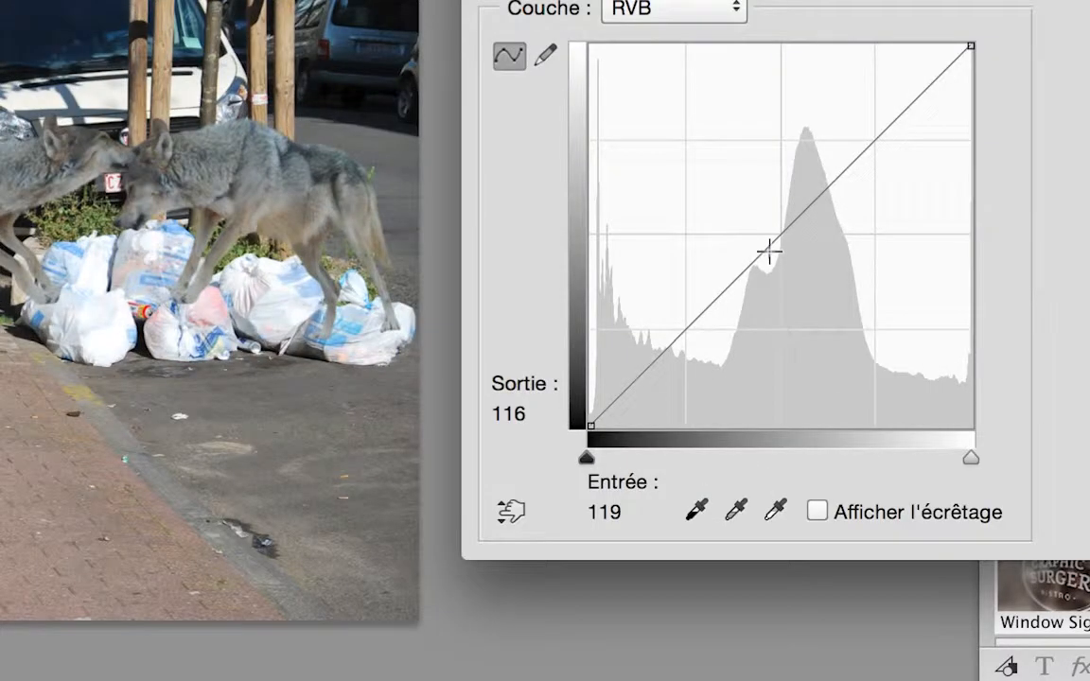
Brighten the street with two RVB curve points, one at input 153, output 200 and one at input 80, output 101
left_click(769, 251)
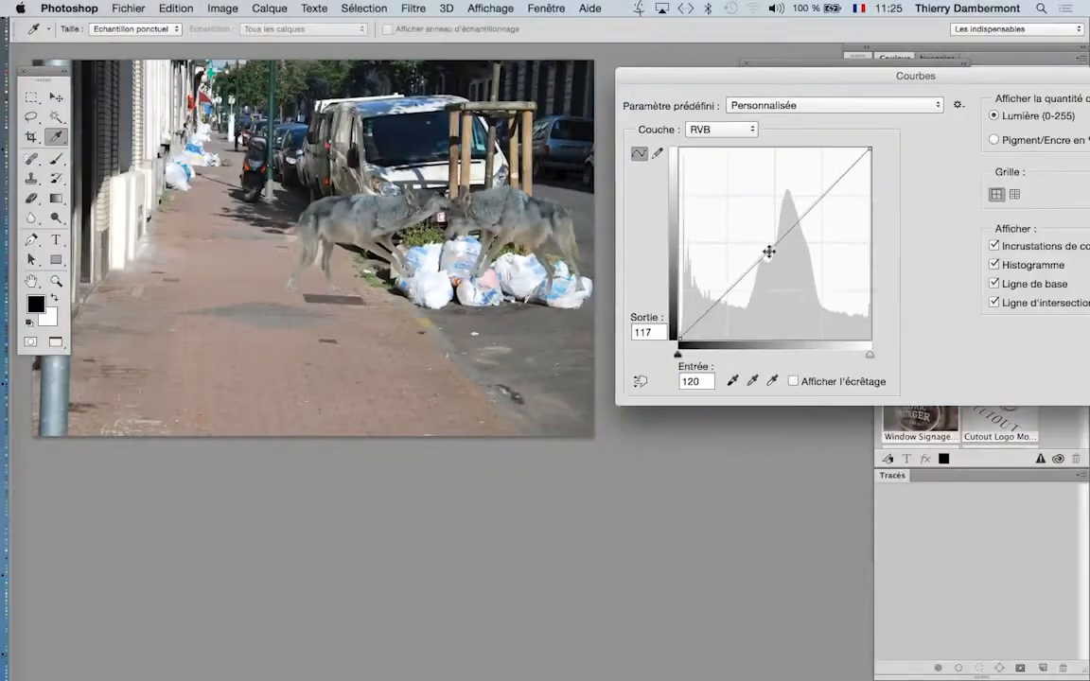
left_click_drag(769, 252, 792, 190)
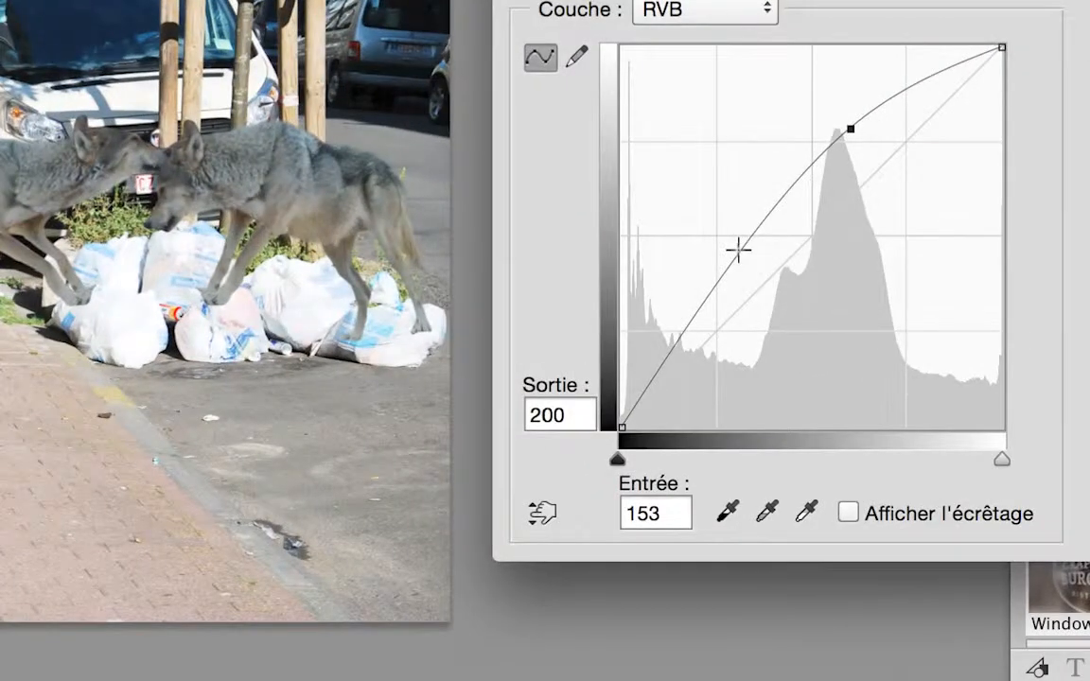
left_click(738, 249)
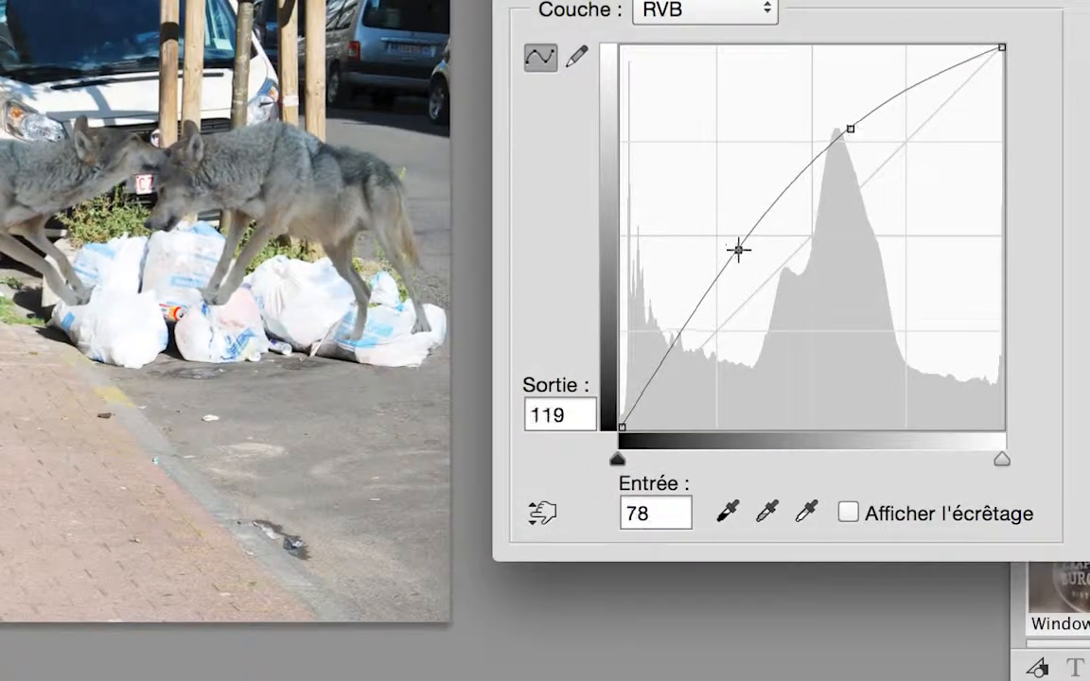
mouse_move(738, 248)
left_mouse_down()
mouse_move(758, 296)
mouse_move(735, 247)
left_mouse_up()
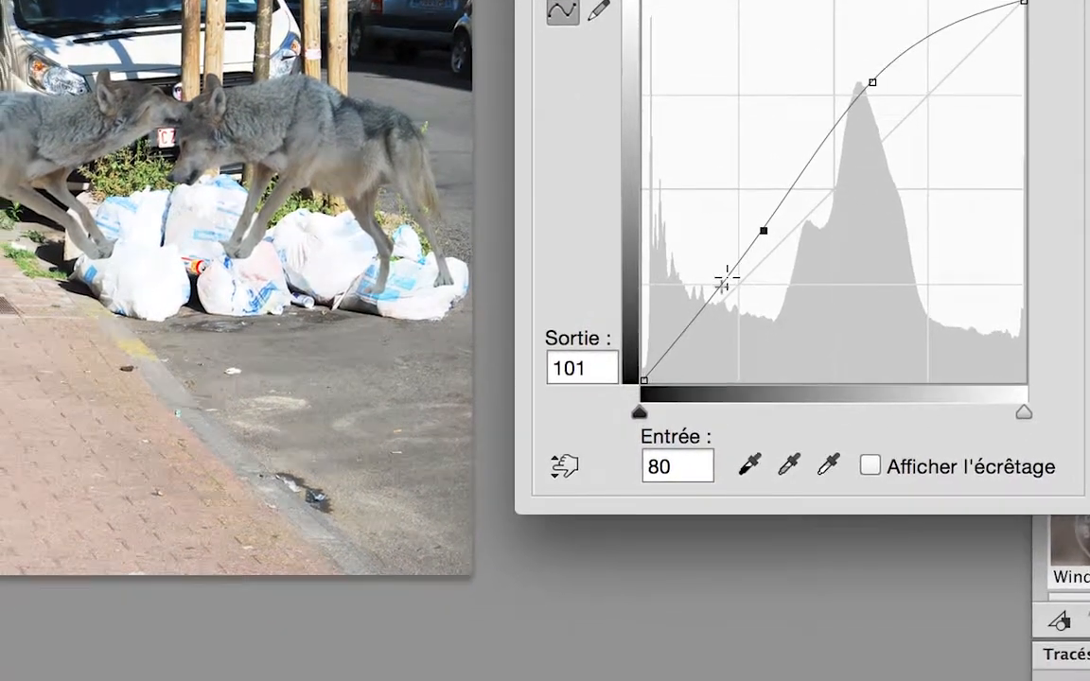
Add a third curve point in the shadows at input 56, output 69, and remove it from the curve
left_click(717, 291)
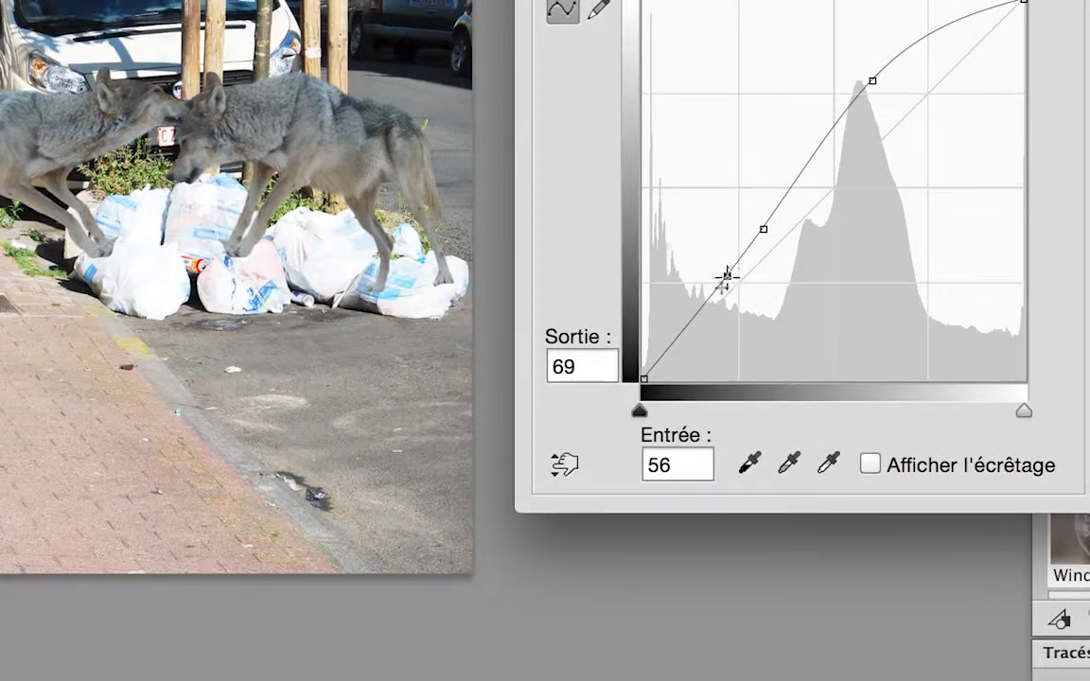
left_click_drag(725, 277, 594, 272)
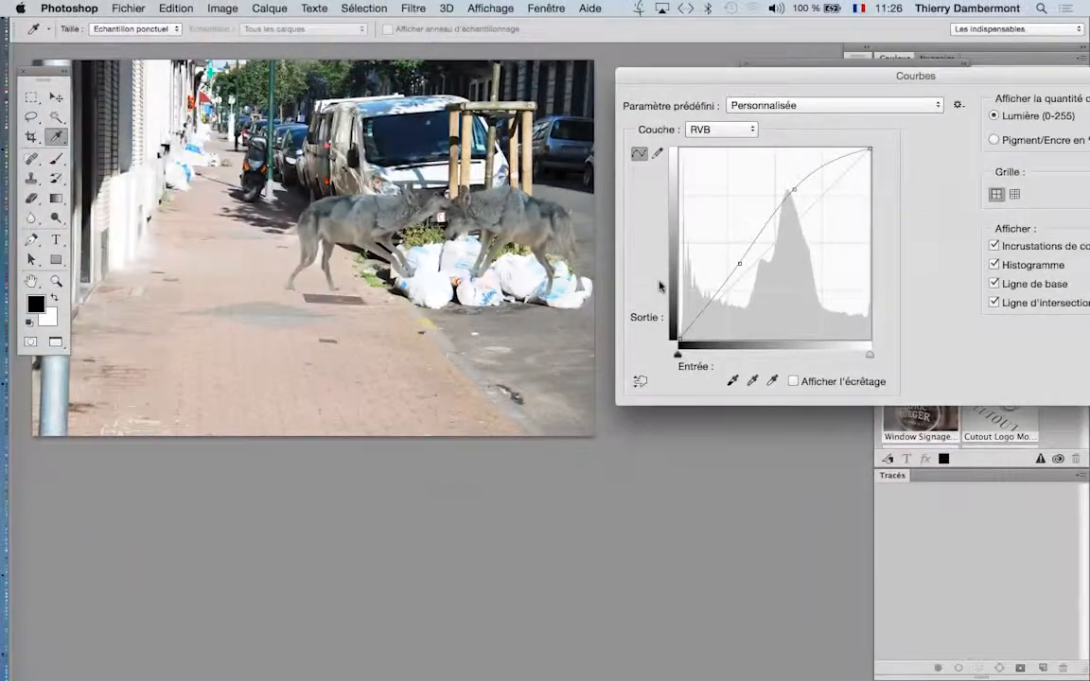
left_click(842, 237)
Try strong contrast by lowering the shadow point to input 101, output 74, and raise it back to input 64, output 91
left_click_drag(737, 263, 754, 281)
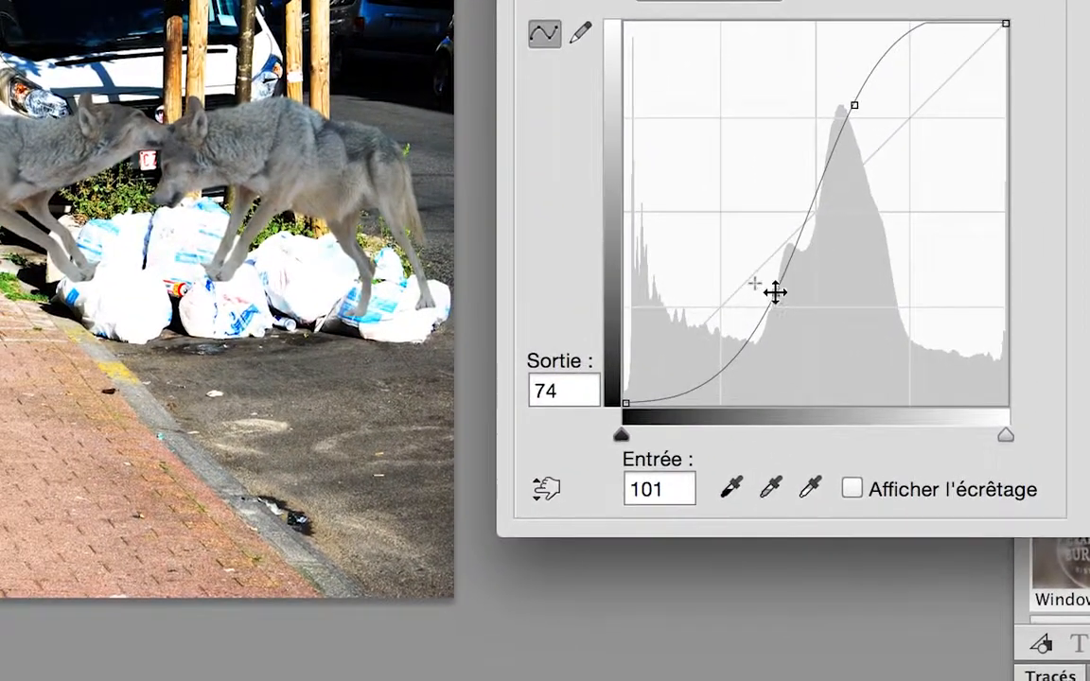
left_click_drag(716, 273, 669, 250)
left_click_drag(757, 283, 753, 279)
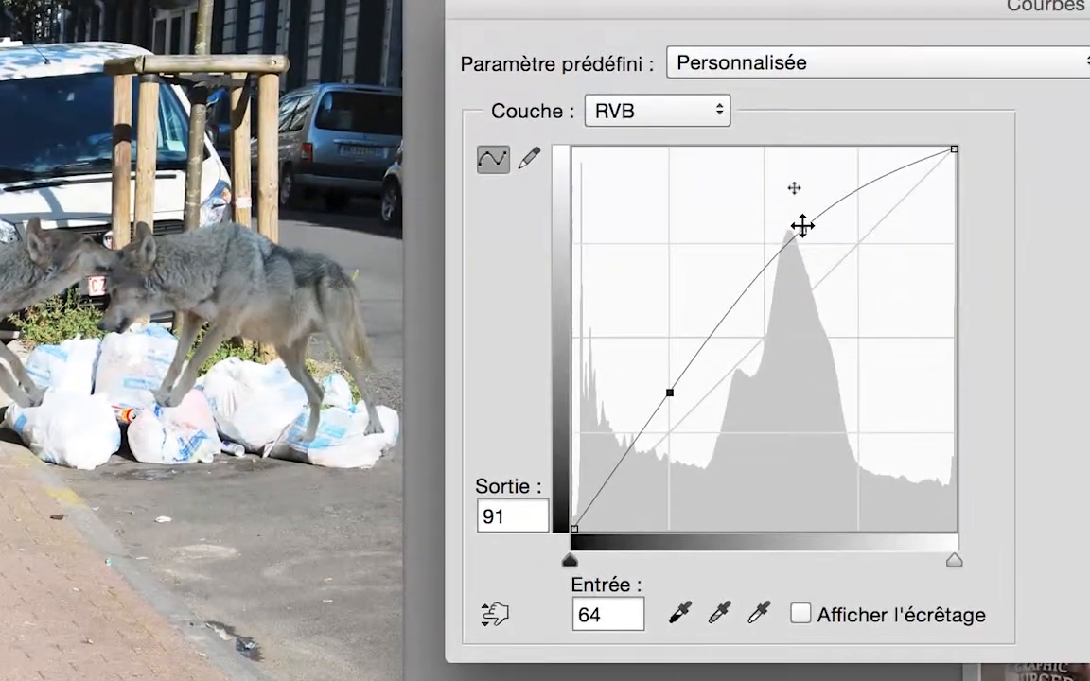
Try a low-contrast inverted S-curve with the shadow point at input 64, output 85 and the highlight point at input 198, output 188
left_click_drag(802, 225, 878, 300)
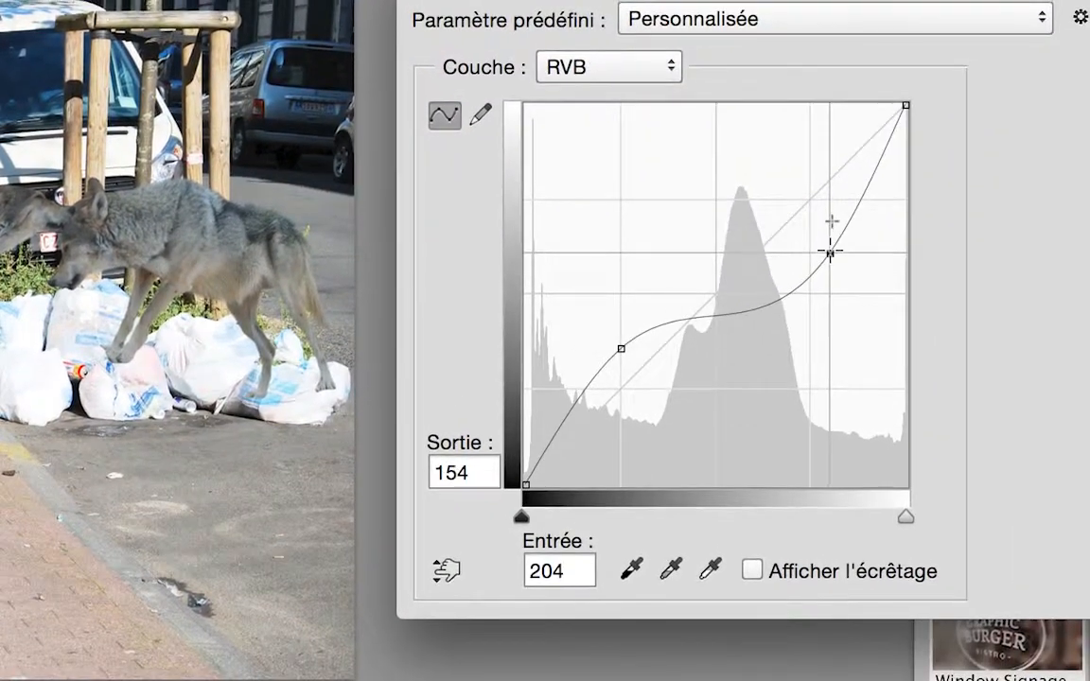
left_click_drag(829, 250, 830, 245)
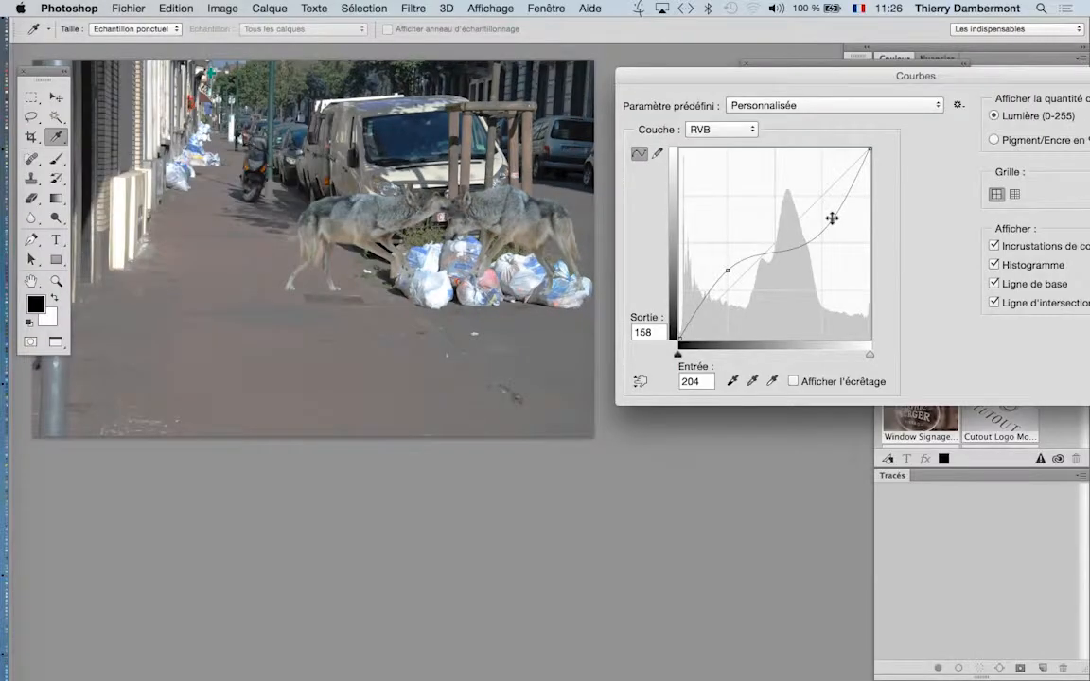
left_click_drag(832, 217, 830, 208)
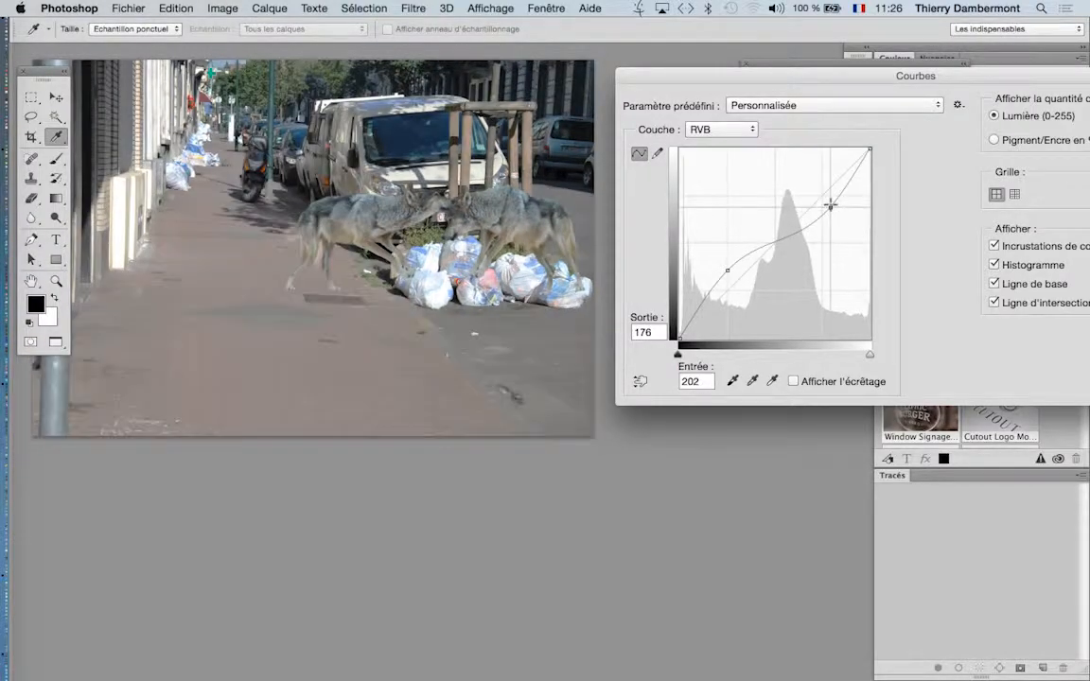
left_click_drag(726, 270, 726, 275)
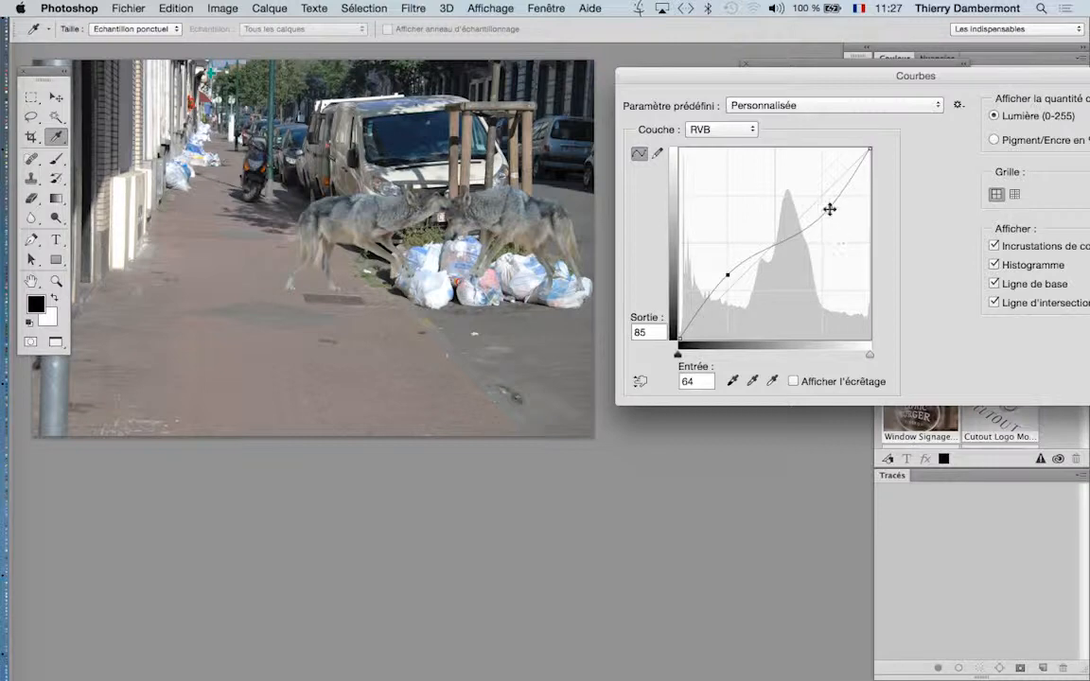
left_click_drag(829, 207, 825, 199)
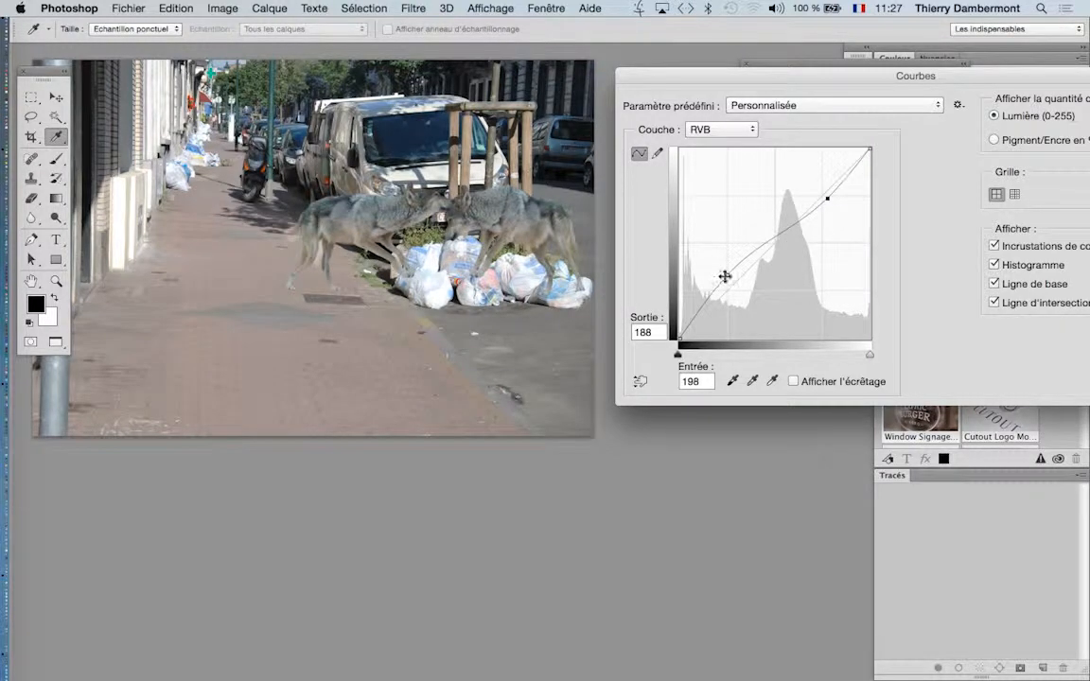
Shape a contrast-boosting S-curve with points at input 94, output 66 and input 175, output 199, and apply it to the background
left_click_drag(726, 275, 738, 293)
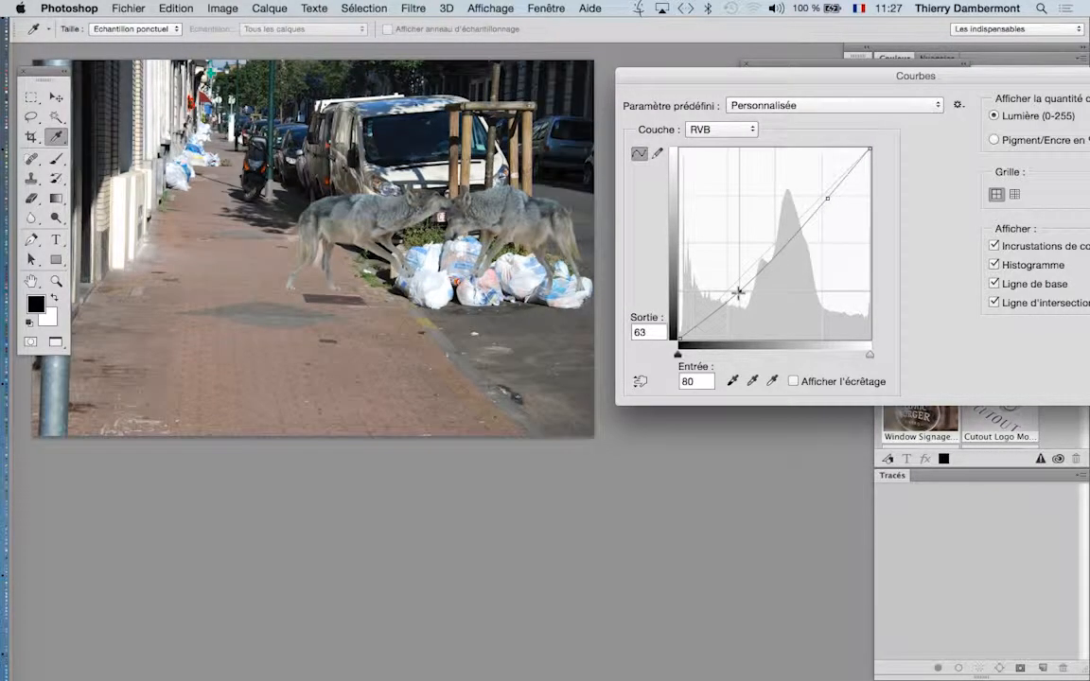
left_click_drag(828, 201, 822, 184)
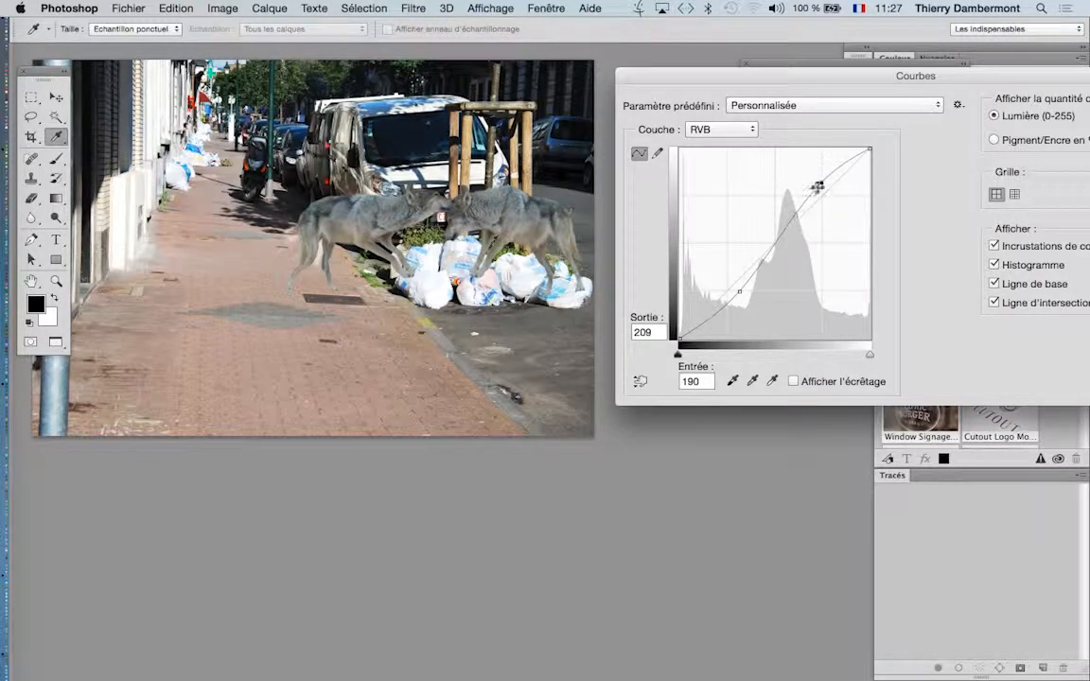
left_click_drag(820, 184, 810, 190)
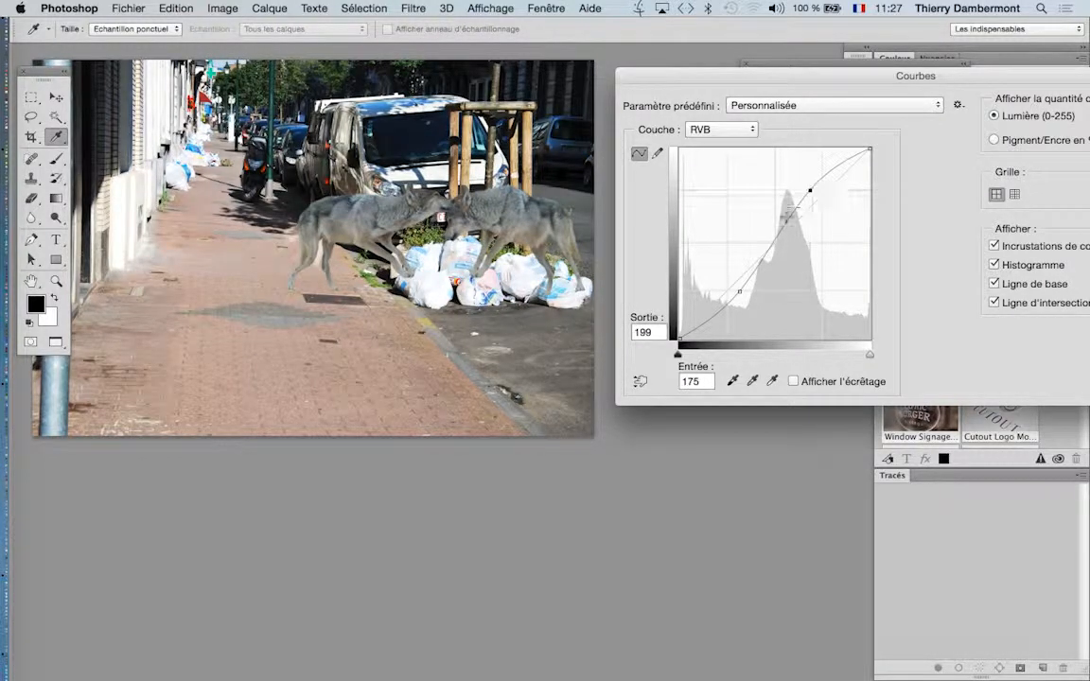
mouse_move(740, 290)
left_mouse_down()
mouse_move(740, 279)
mouse_move(750, 290)
left_mouse_up()
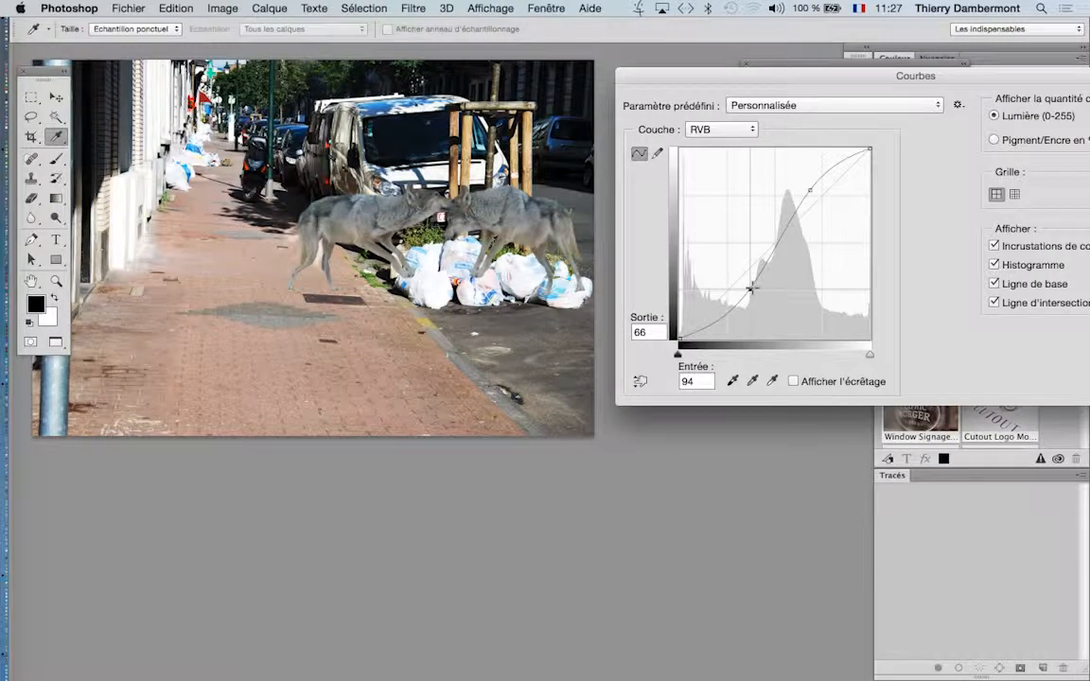
left_click_drag(920, 81, 677, 87)
left_click(927, 111)
key("v")
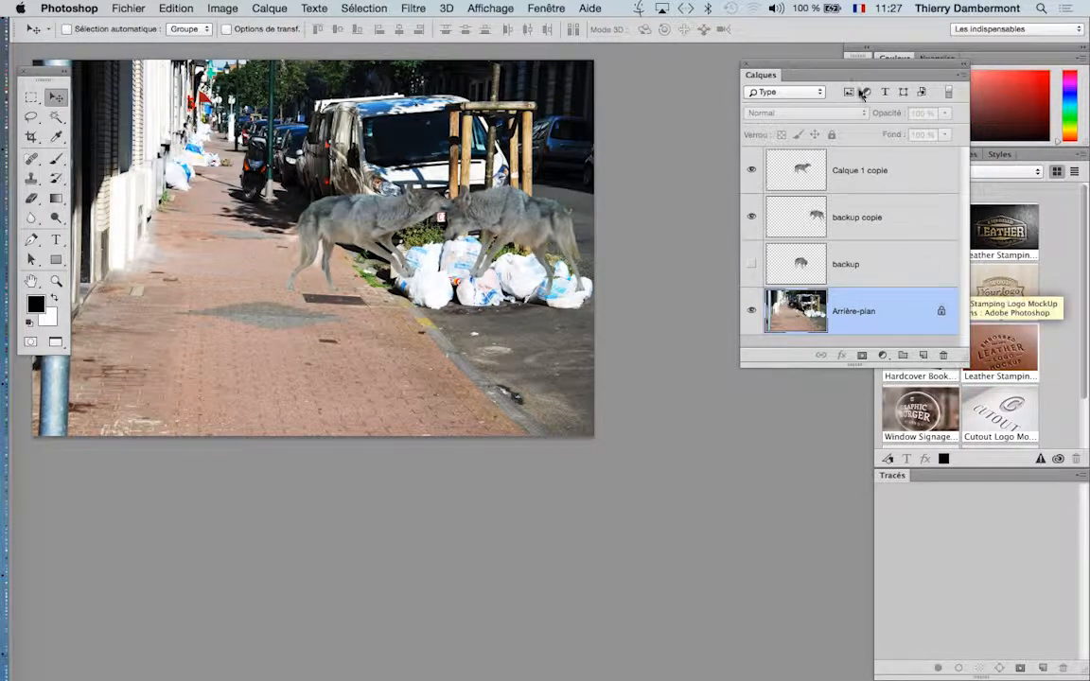
Place the Layers panel beside the image, make it taller, and open Curves for the "Calque 1 copie" wolf layer
left_click_drag(836, 70, 713, 137)
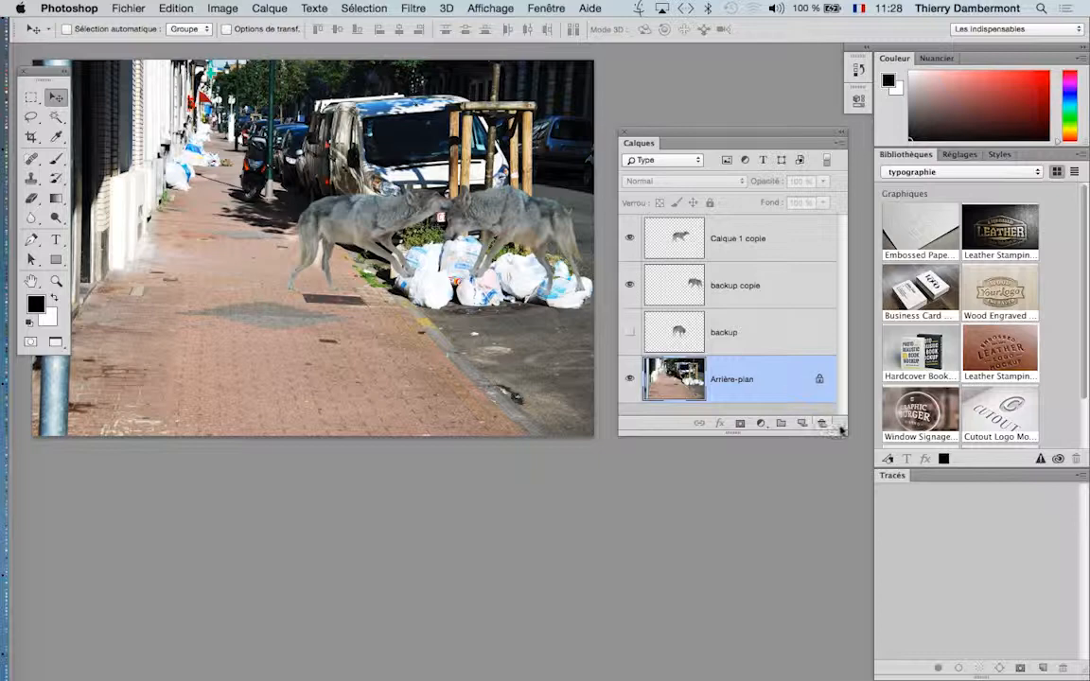
left_click_drag(841, 427, 864, 520)
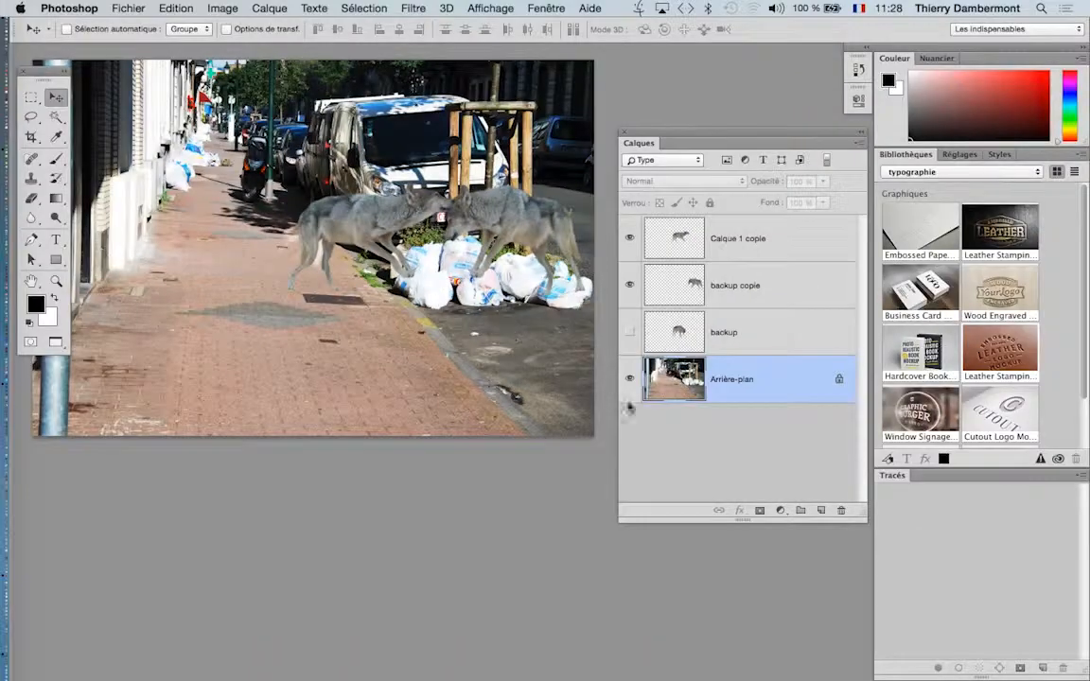
left_click(740, 237)
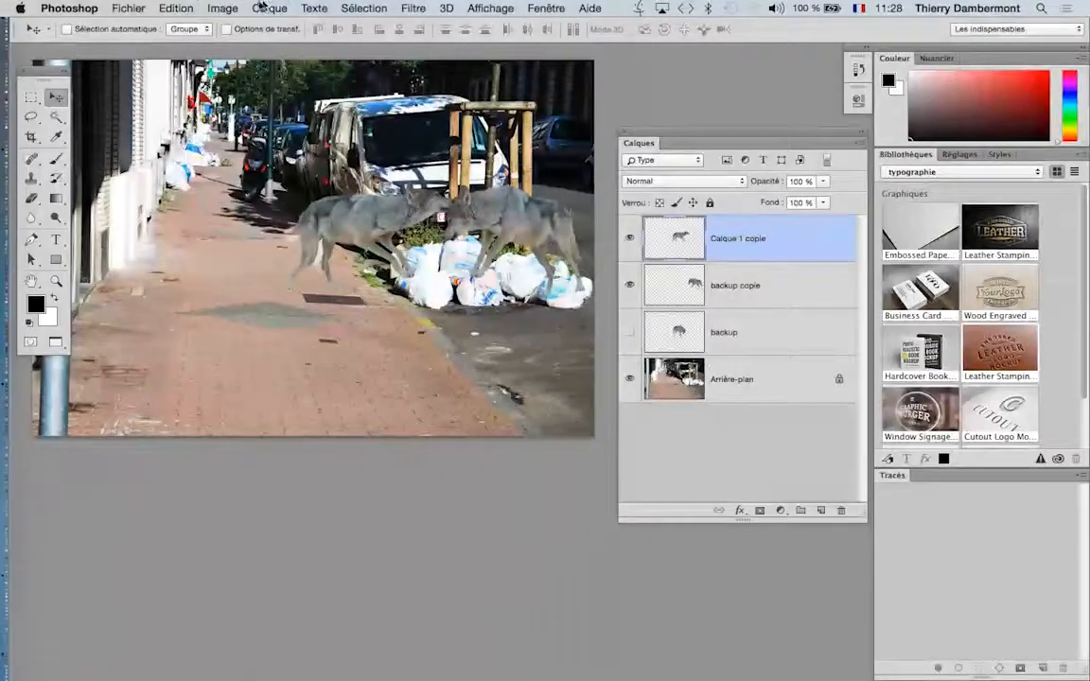
left_click(227, 10)
mouse_move(246, 49)
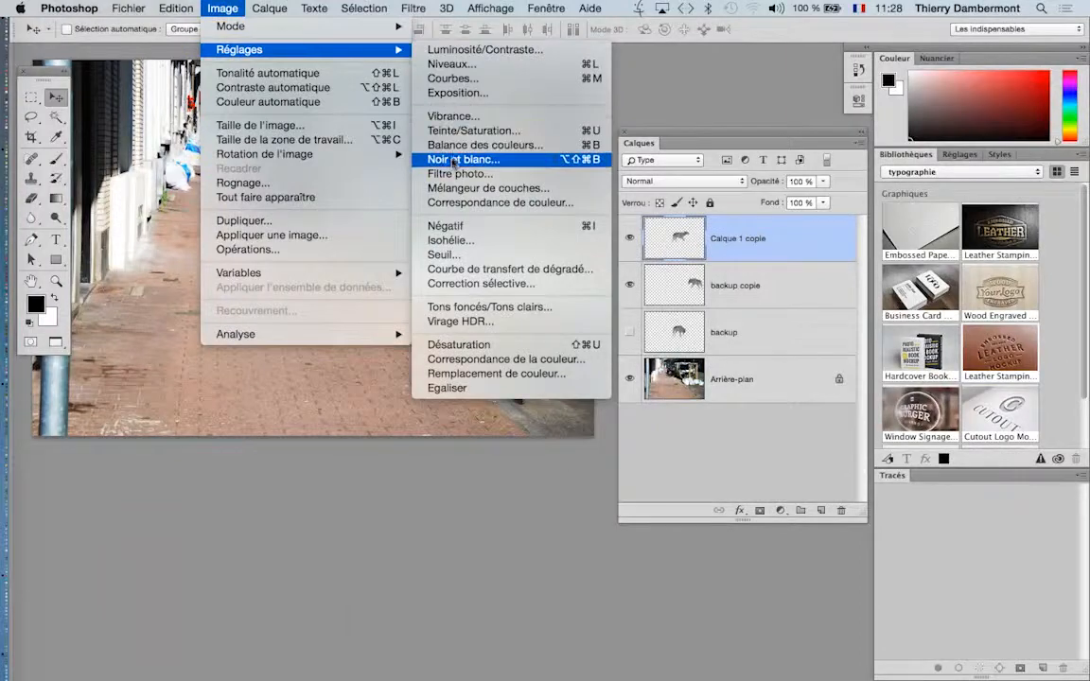
left_click(464, 78)
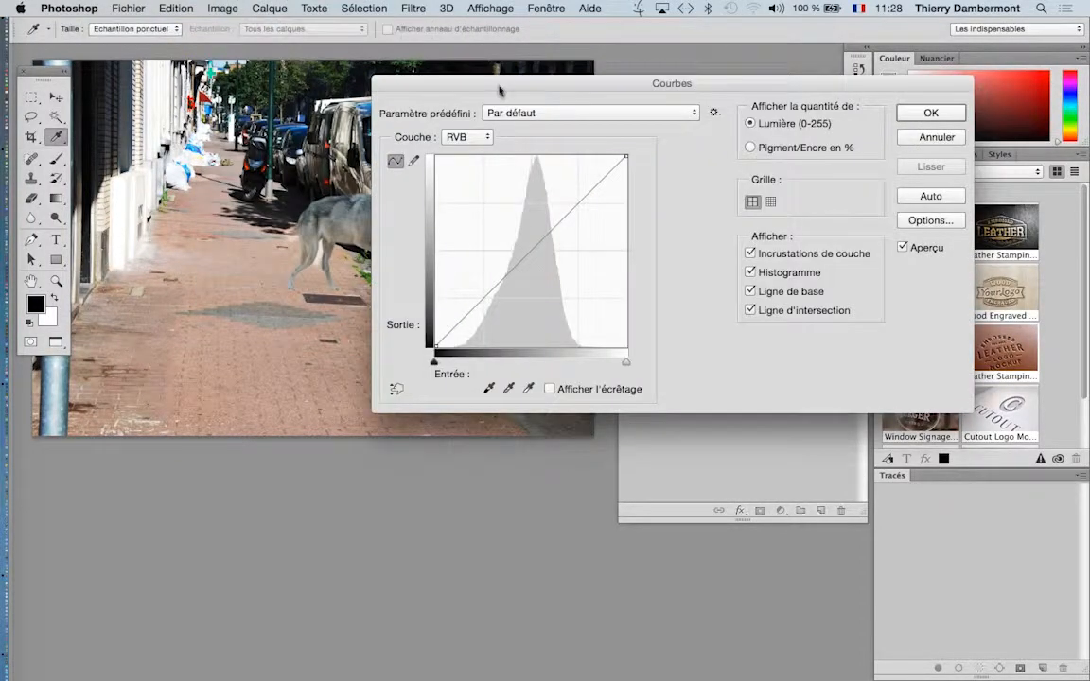
left_click_drag(533, 90, 714, 123)
scroll(421, 220, "up", 1)
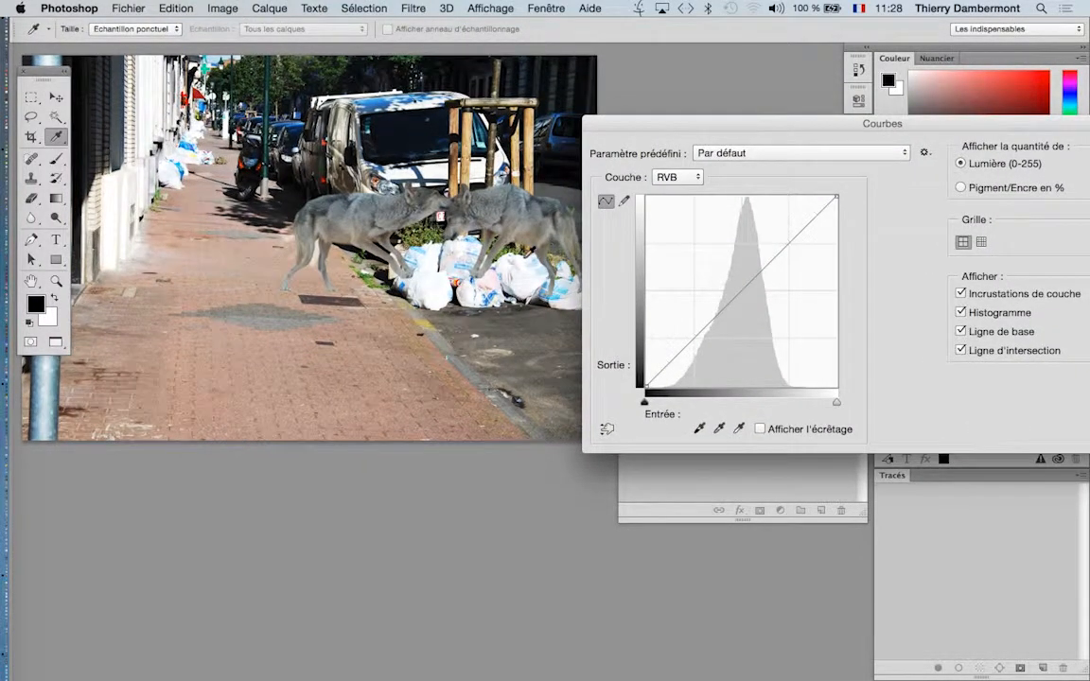
scroll(511, 246, "up", 4)
left_click_drag(509, 248, 462, 305)
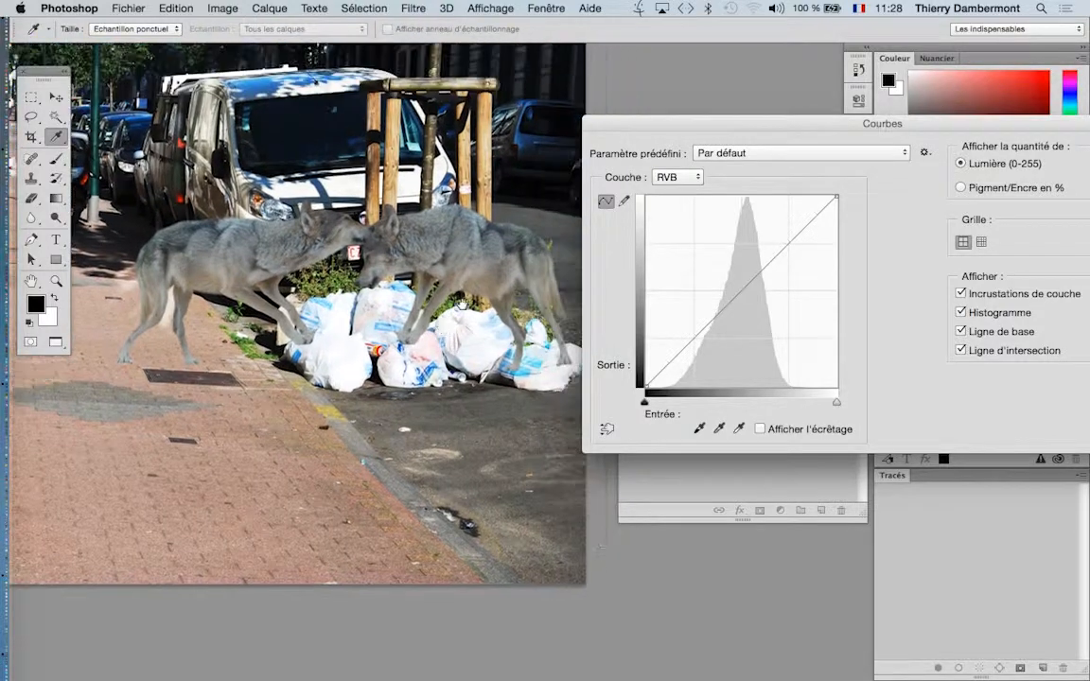
Try a brightening S-curve on the "Calque 1 copie" wolf with the highlight point at input 146, output 205
left_click(767, 262)
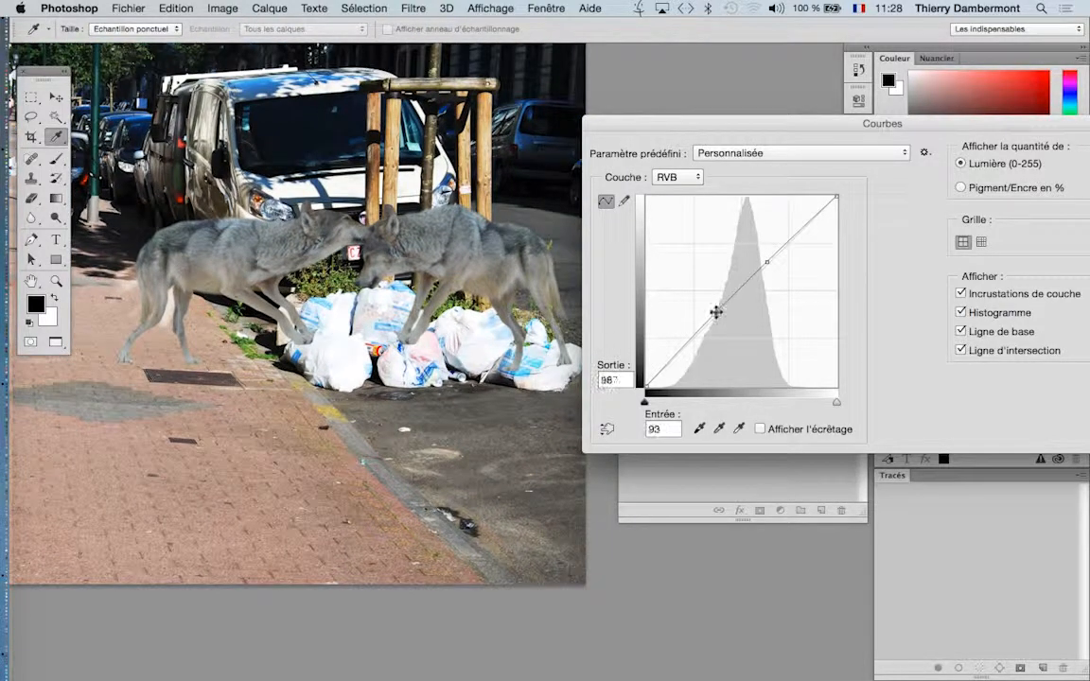
left_click_drag(716, 314, 724, 331)
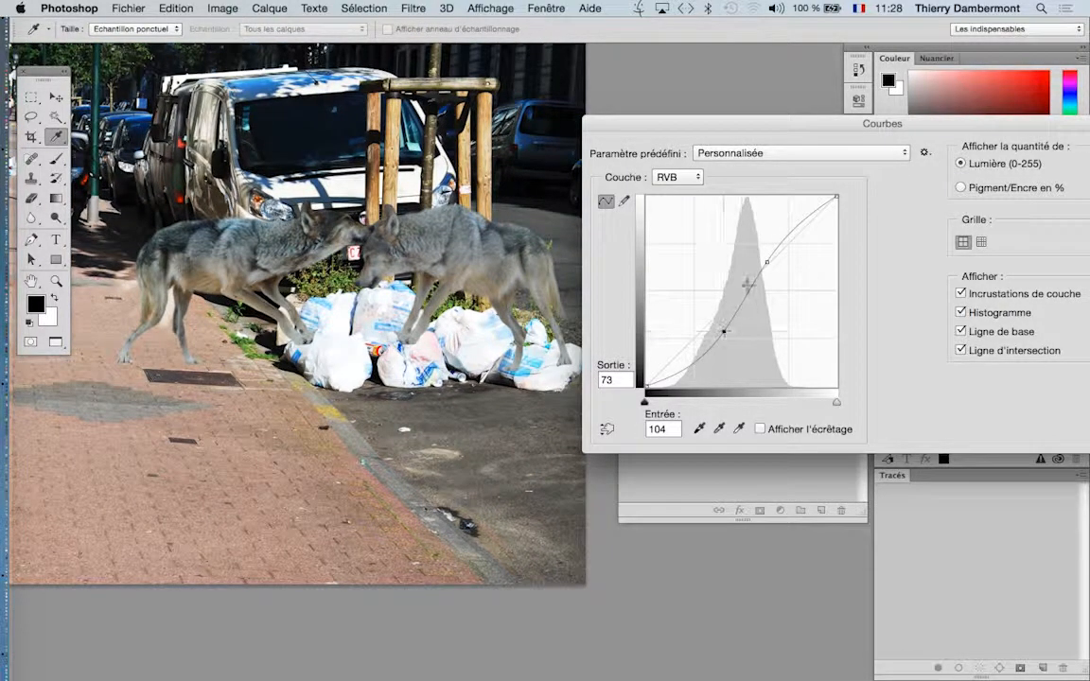
left_click_drag(769, 262, 775, 263)
left_click_drag(724, 331, 705, 312)
left_click_drag(763, 248, 749, 234)
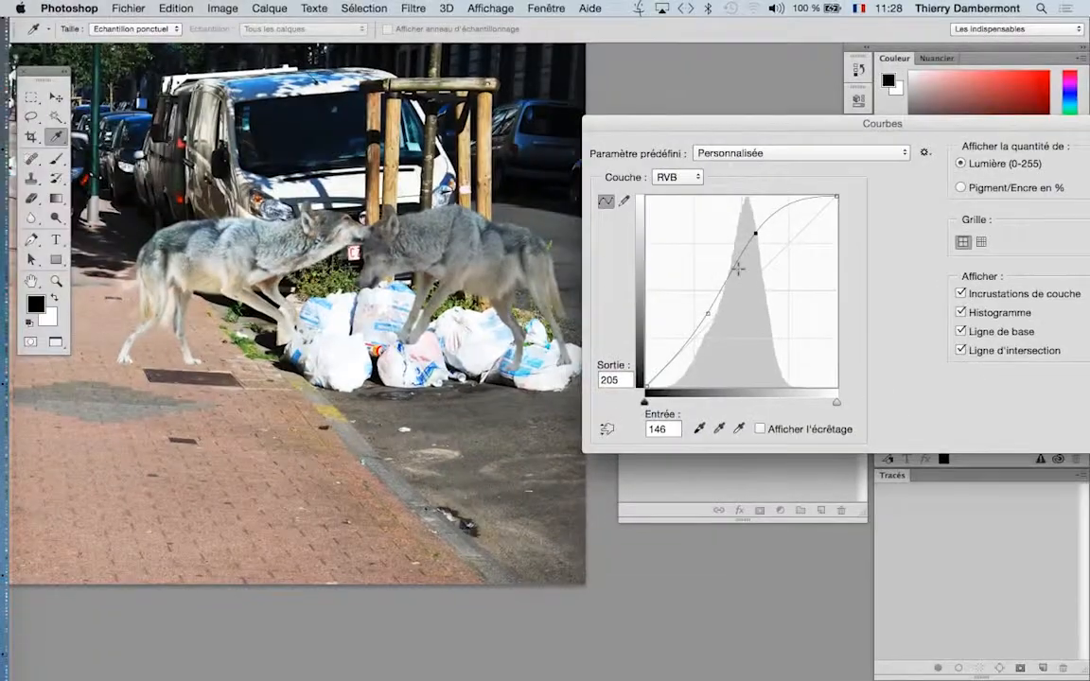
Shape a contrast-boosting S-curve with the shadow point at input 108, output 76 and raised highlights, and apply it to "Calque 1 copie"
left_click_drag(707, 316, 723, 334)
left_click_drag(755, 234, 771, 260)
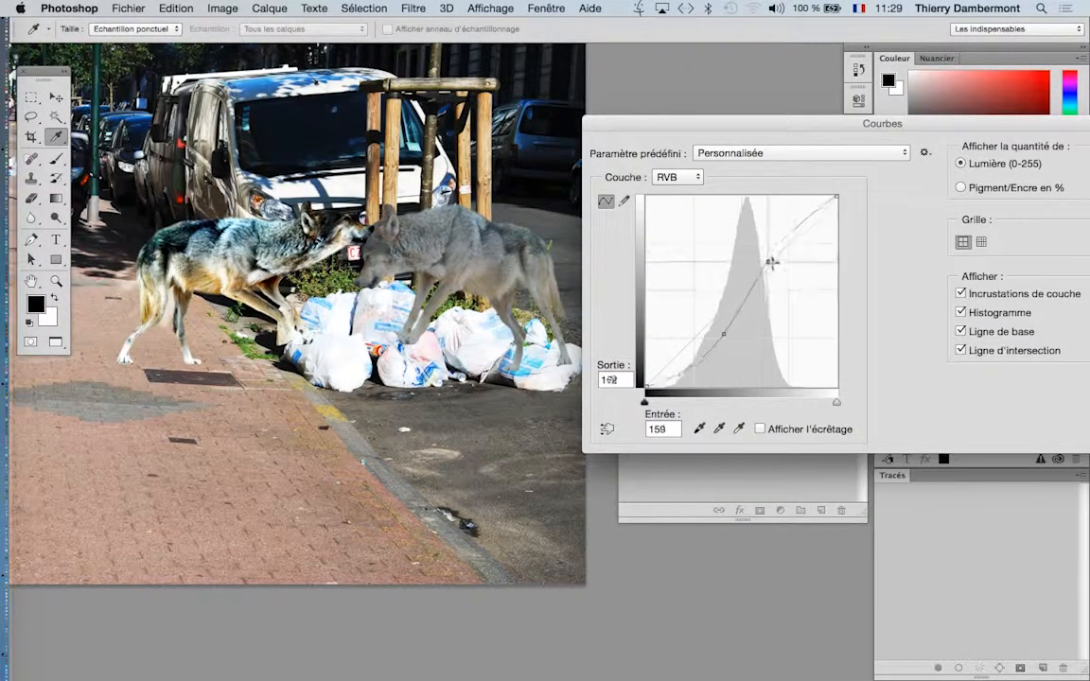
left_click_drag(724, 331, 731, 339)
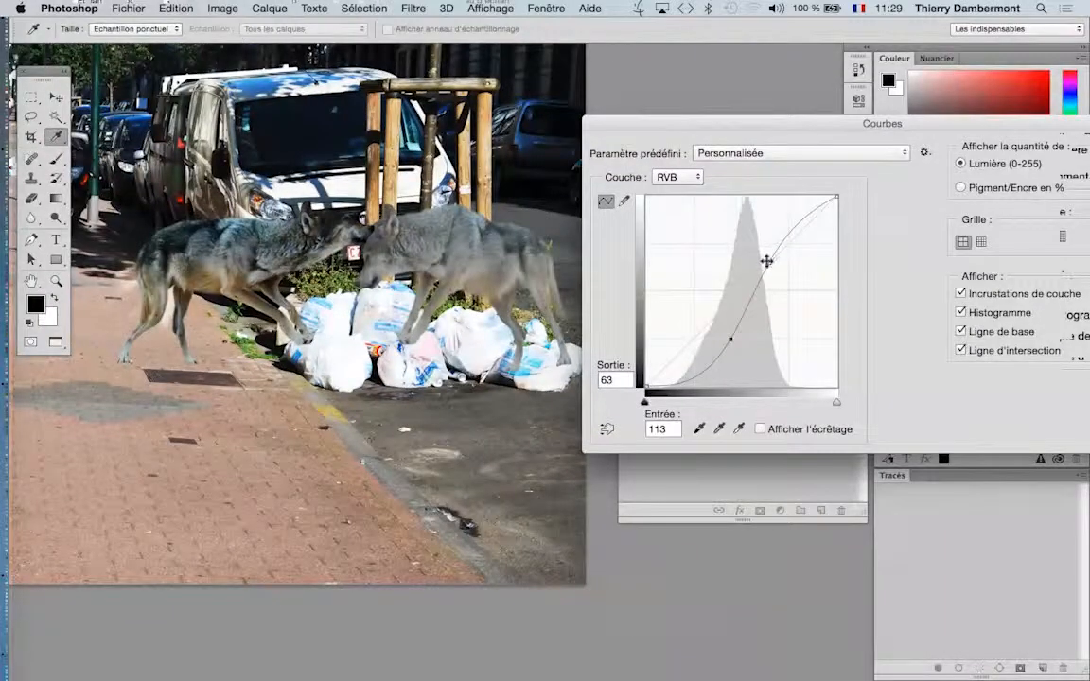
left_click_drag(767, 261, 765, 256)
left_click_drag(731, 338, 728, 329)
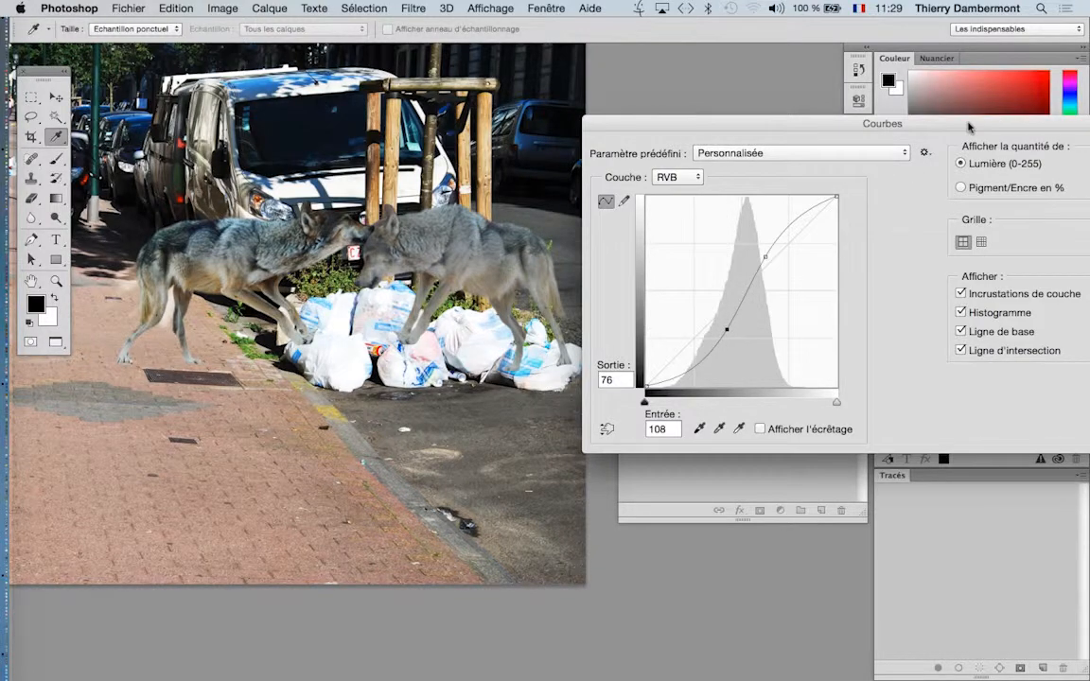
left_click_drag(968, 126, 630, 269)
left_click(786, 310)
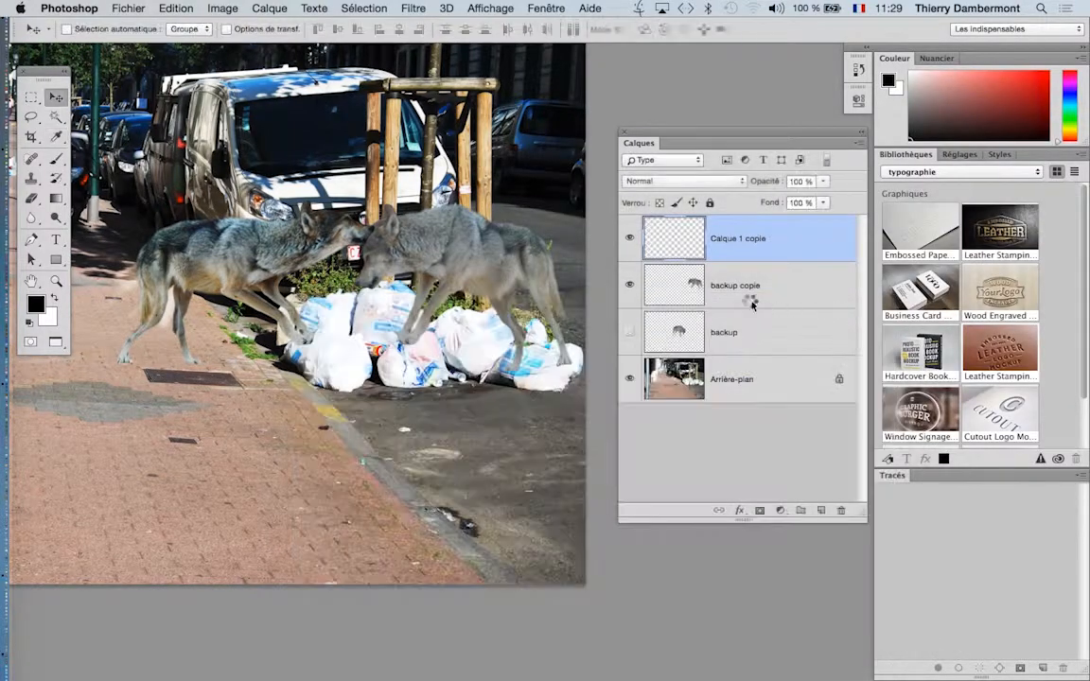
left_click(747, 290)
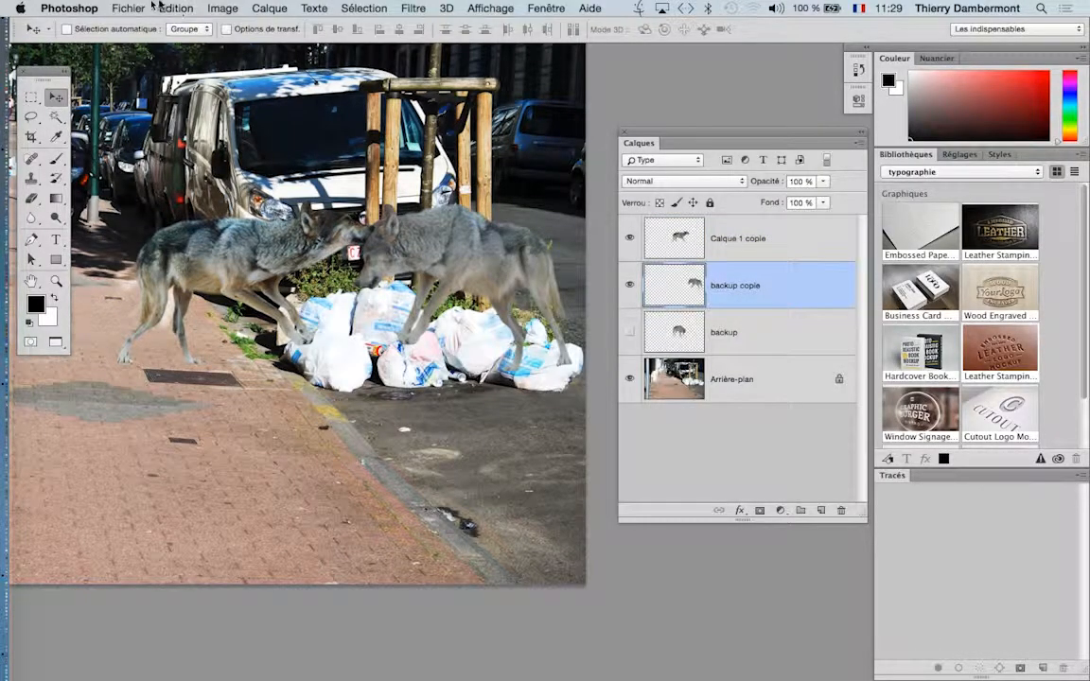
left_click(222, 8)
mouse_move(284, 49)
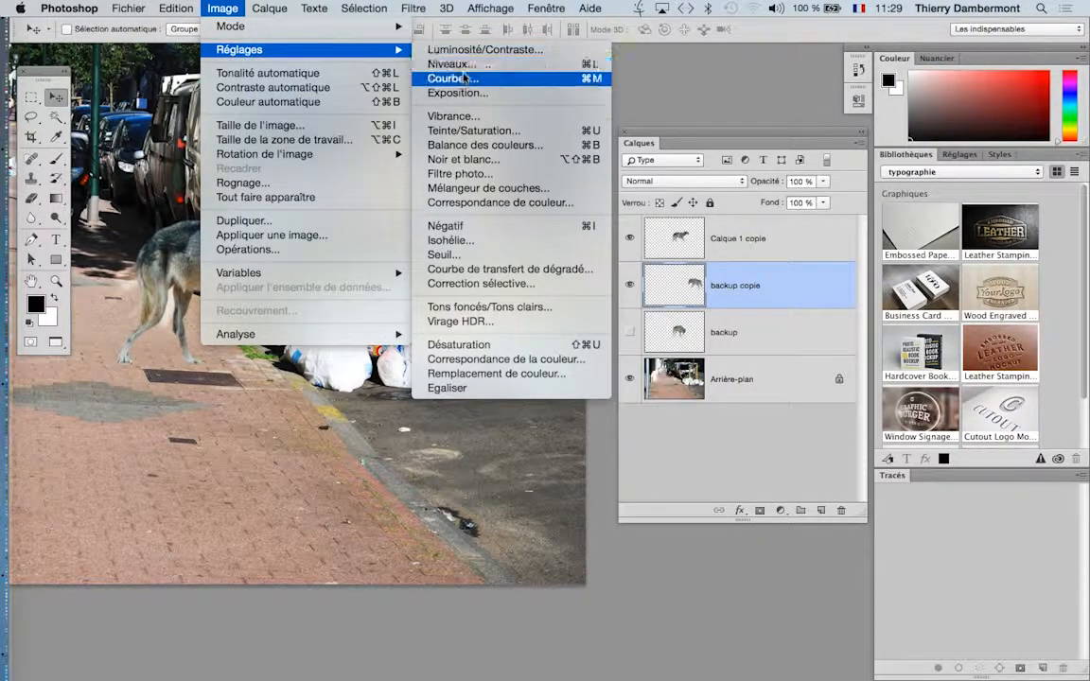
left_click(222, 9)
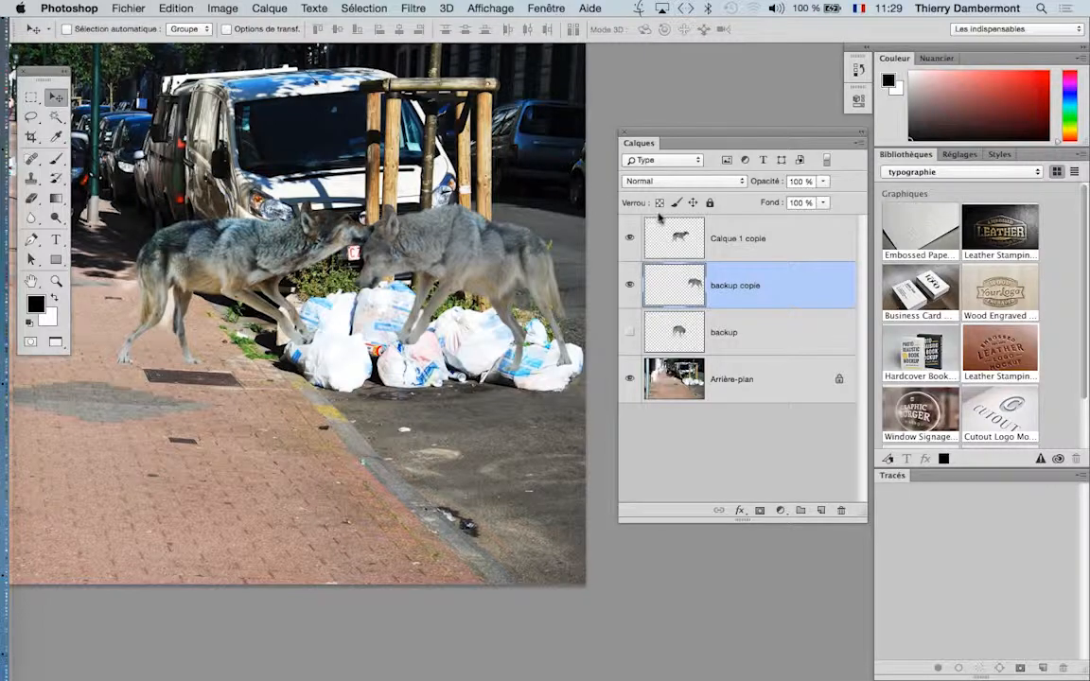
left_click(223, 8)
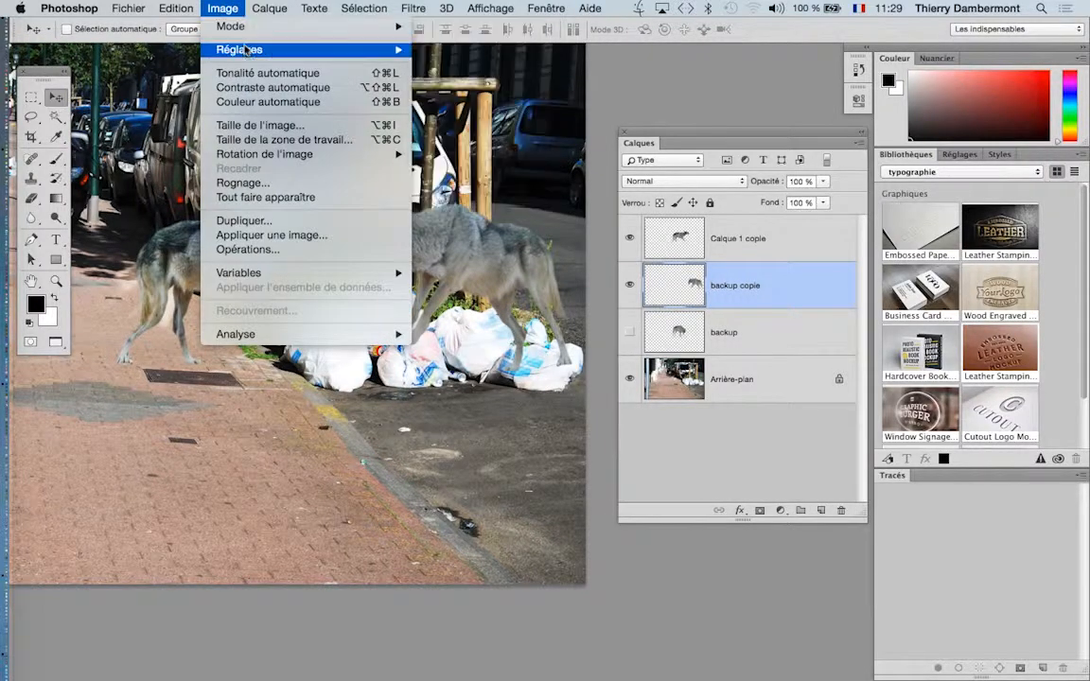
mouse_move(245, 49)
left_click(478, 80)
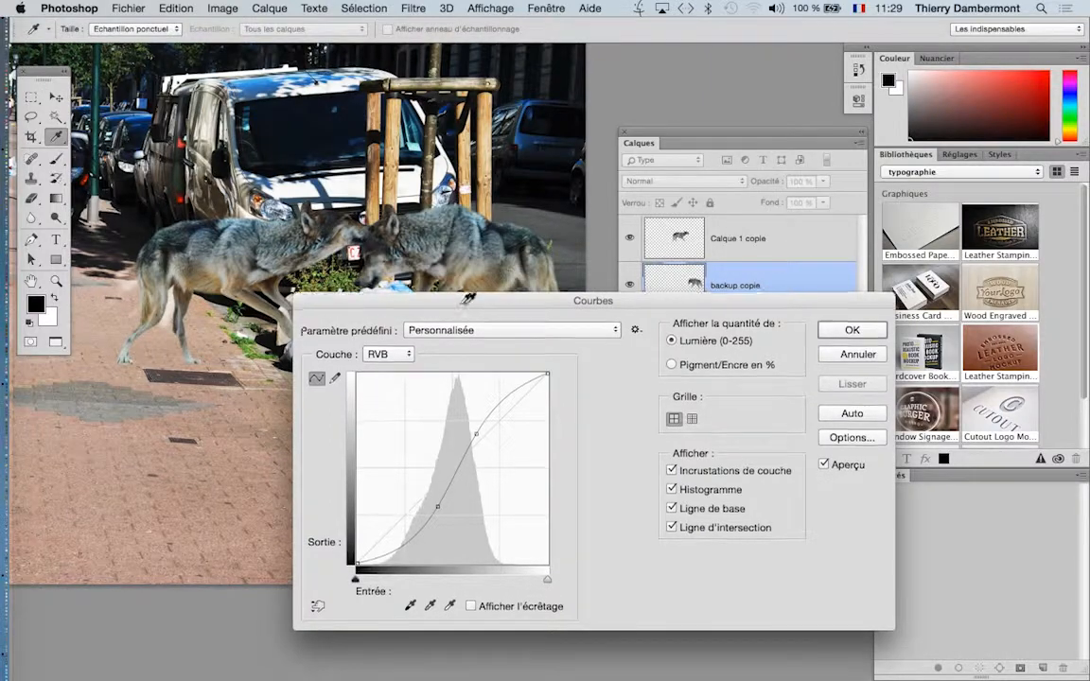
left_click_drag(468, 298, 798, 143)
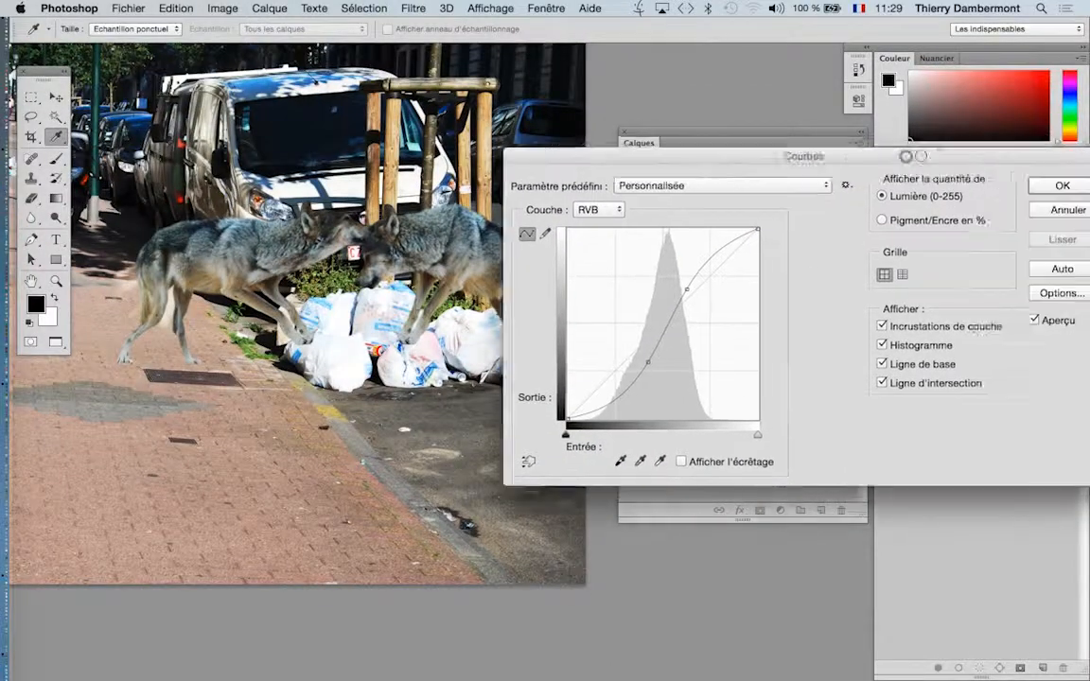
left_click_drag(919, 156, 850, 161)
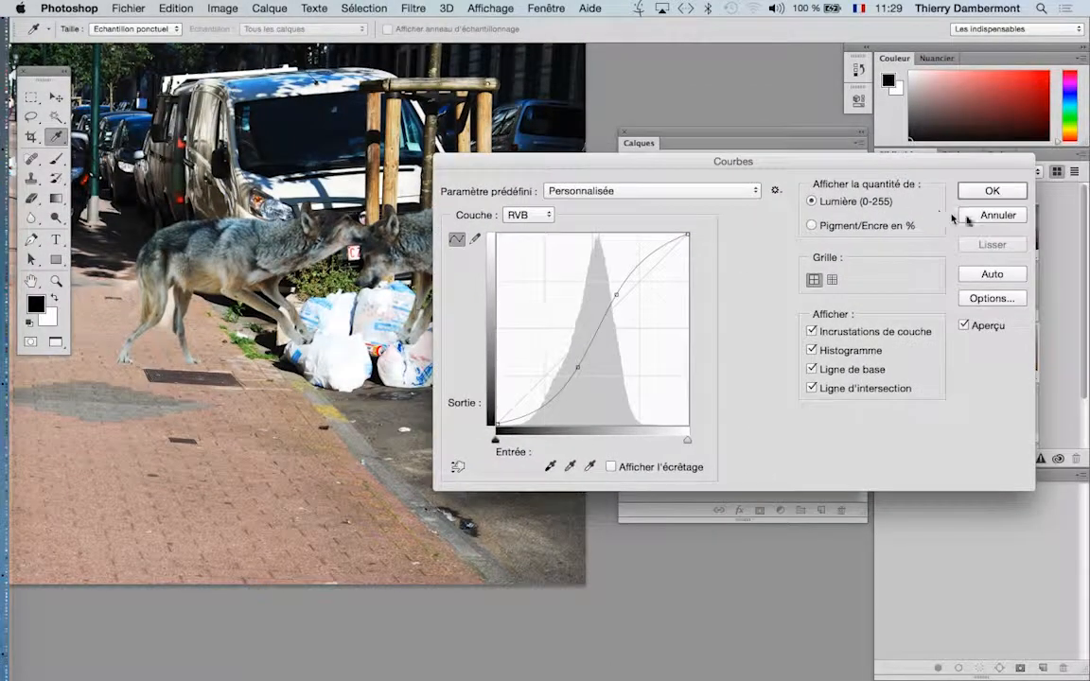
left_click(990, 217)
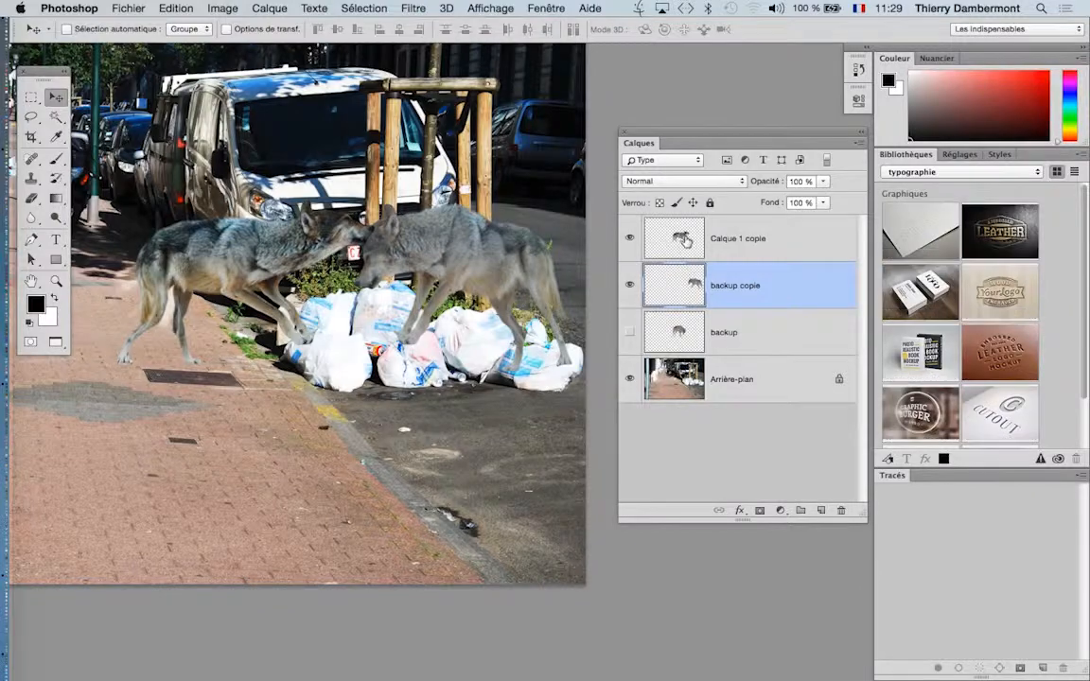
Apply the last-used Curves settings to the "backup copie" wolf layer to match the other wolf's contrast
left_click(681, 239)
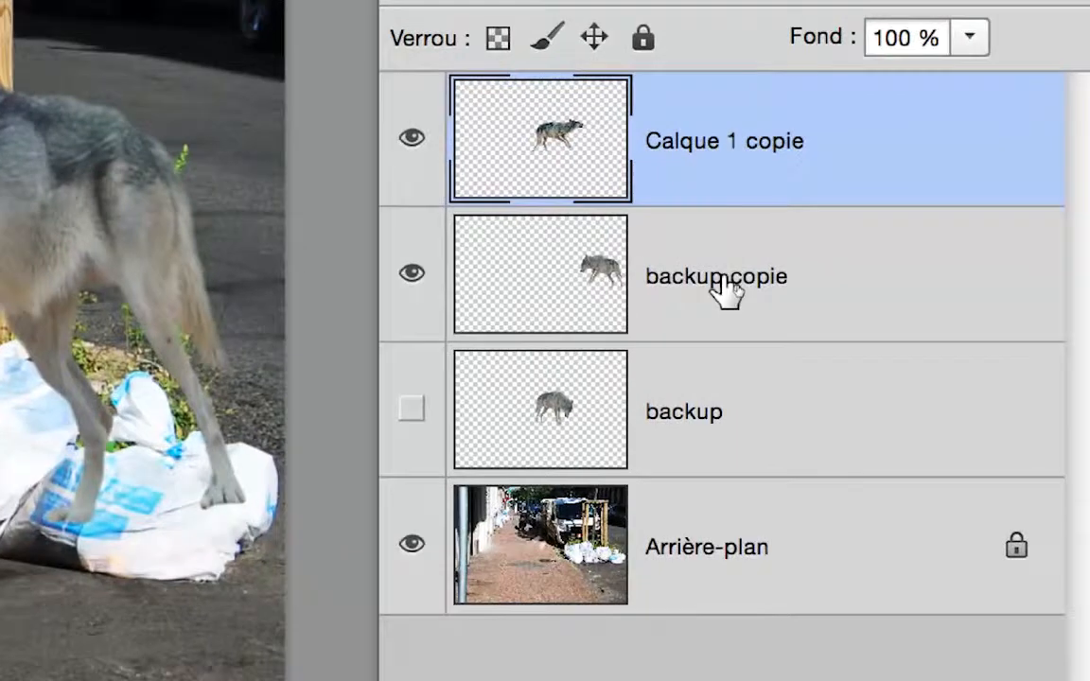
left_click(719, 280)
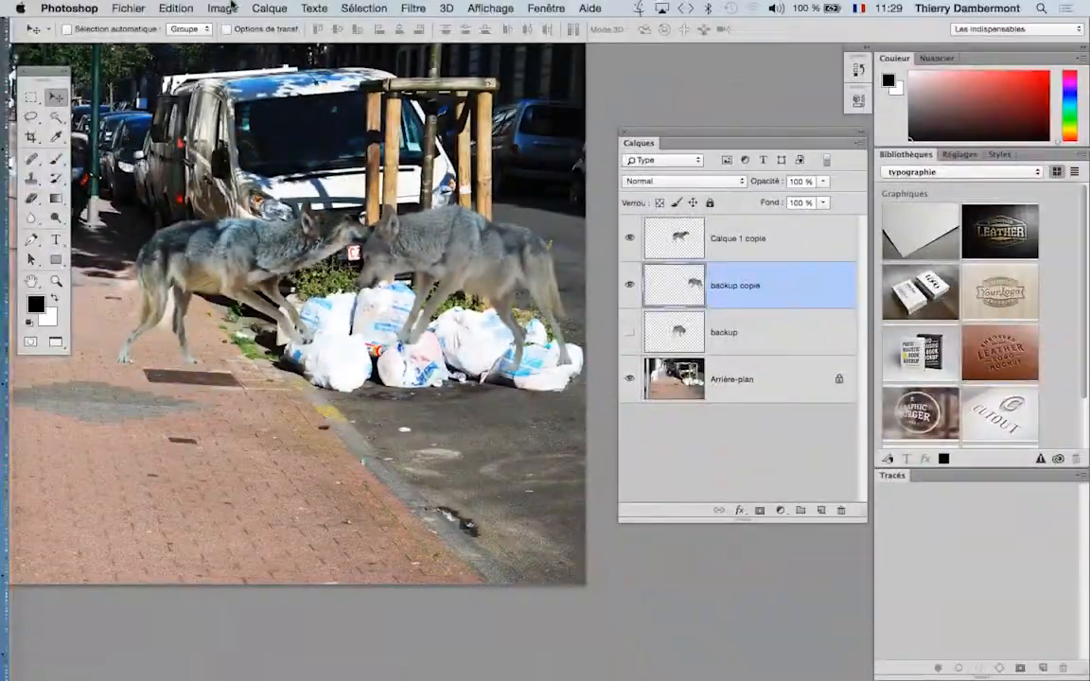
left_click(224, 8)
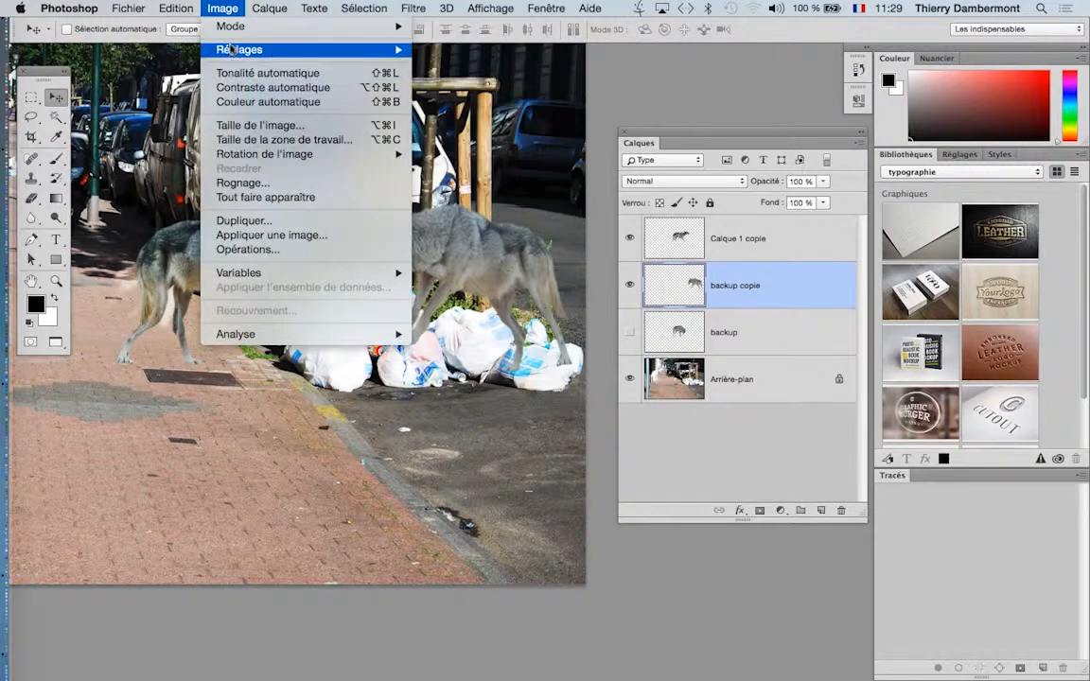
mouse_move(236, 49)
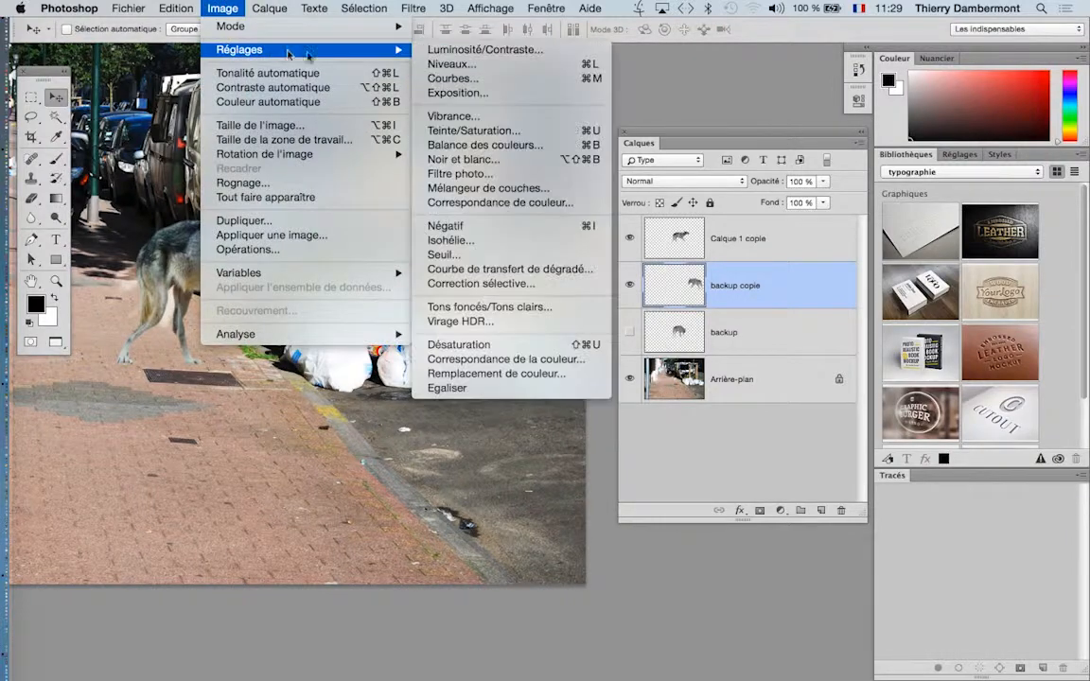
left_click(493, 78)
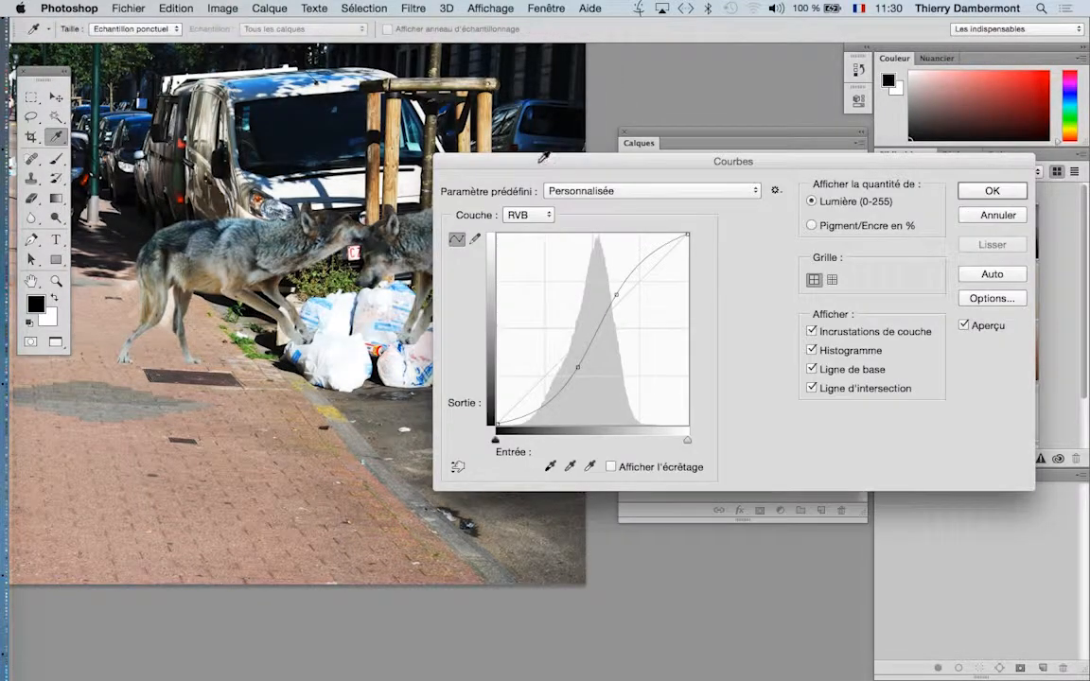
left_click_drag(544, 156, 713, 71)
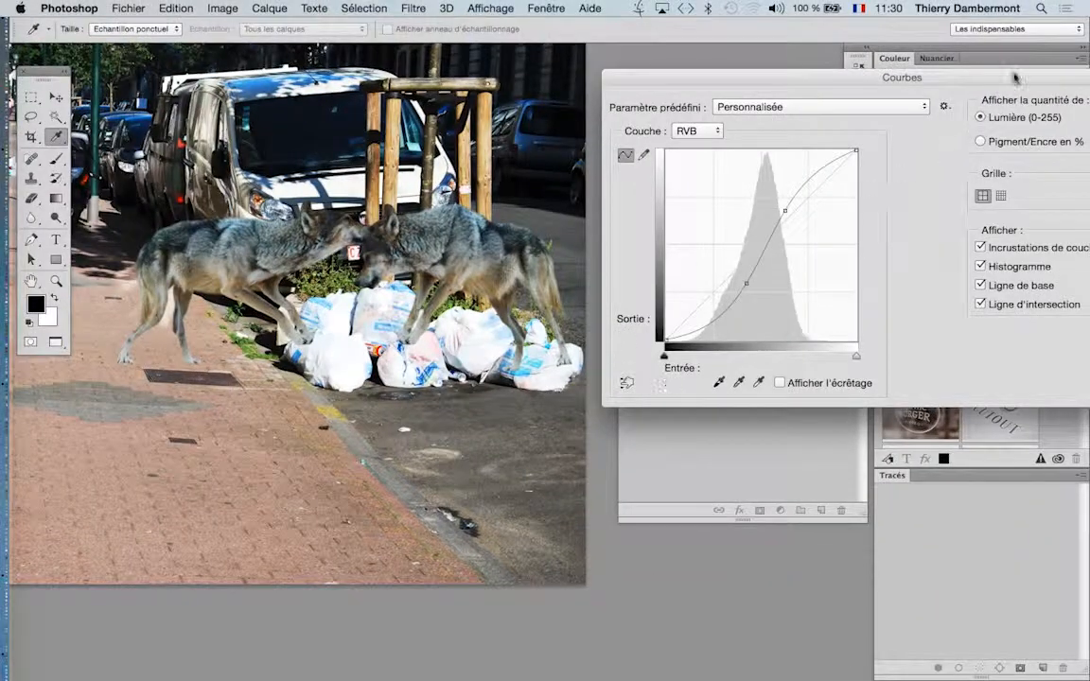
left_click_drag(1014, 78, 889, 180)
left_click(1022, 216)
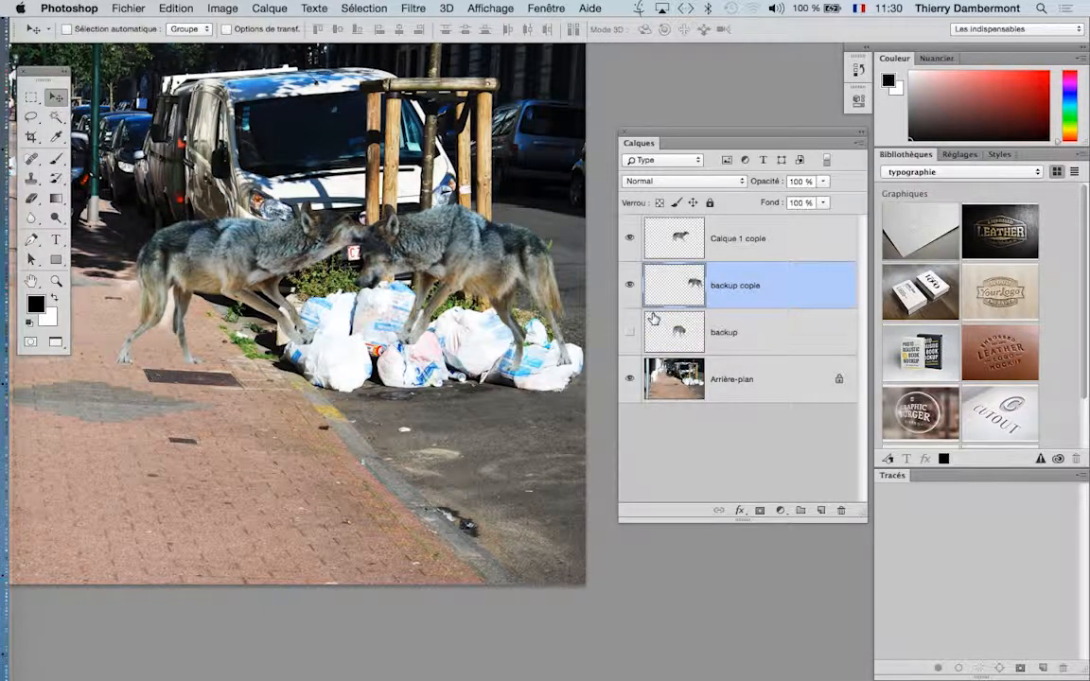
scroll(558, 276, "down", 4)
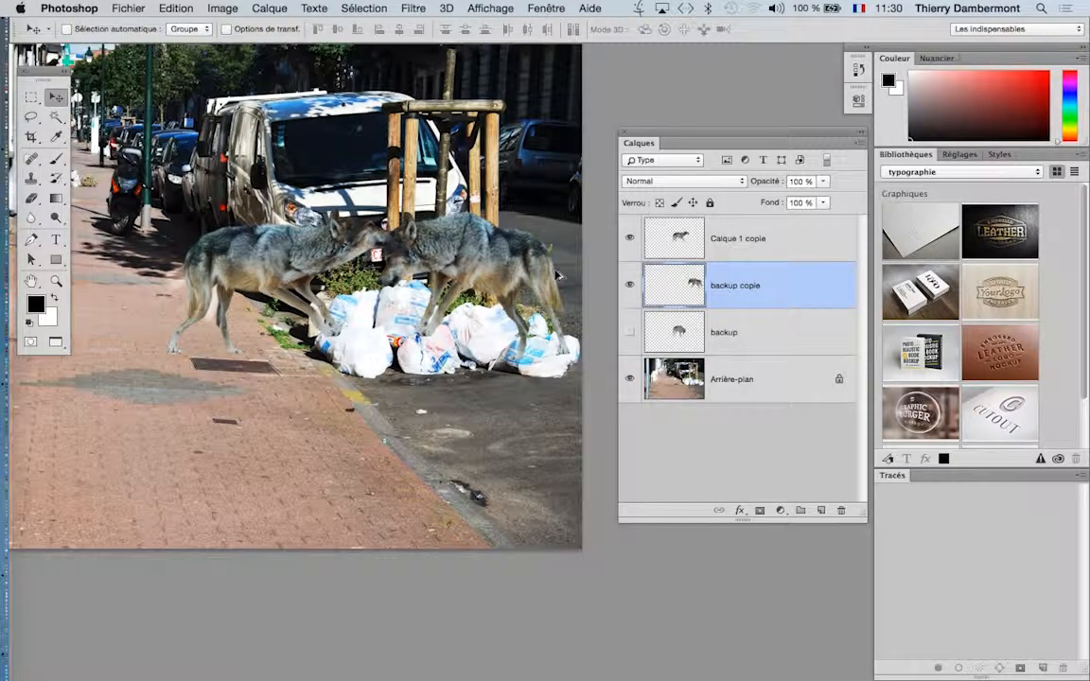
scroll(558, 275, "down", 2)
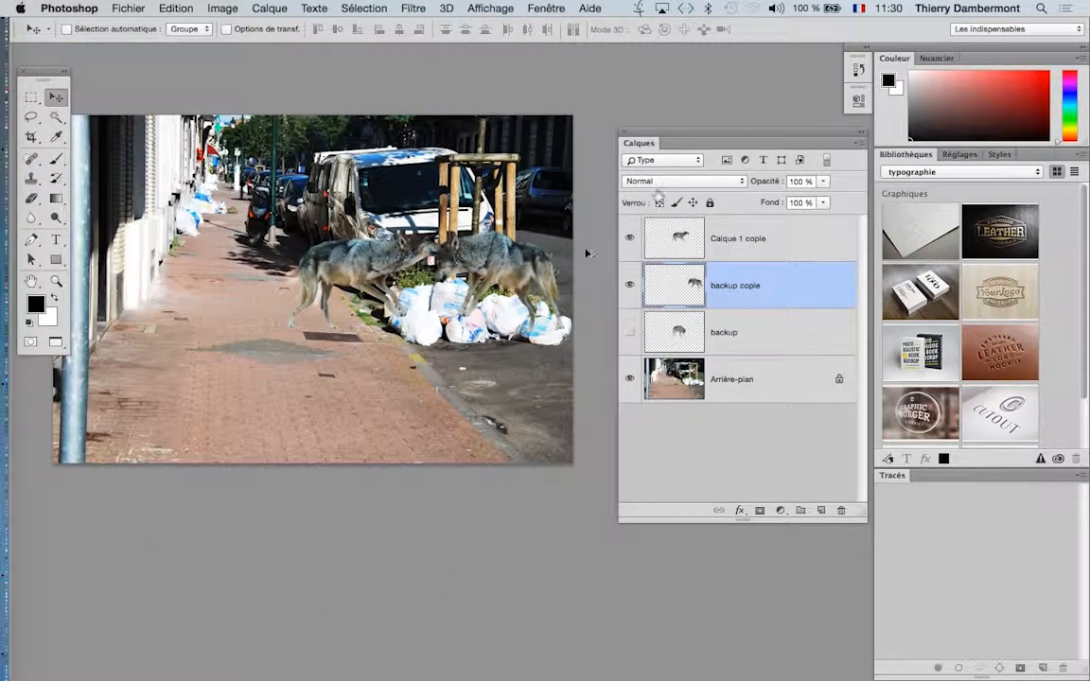